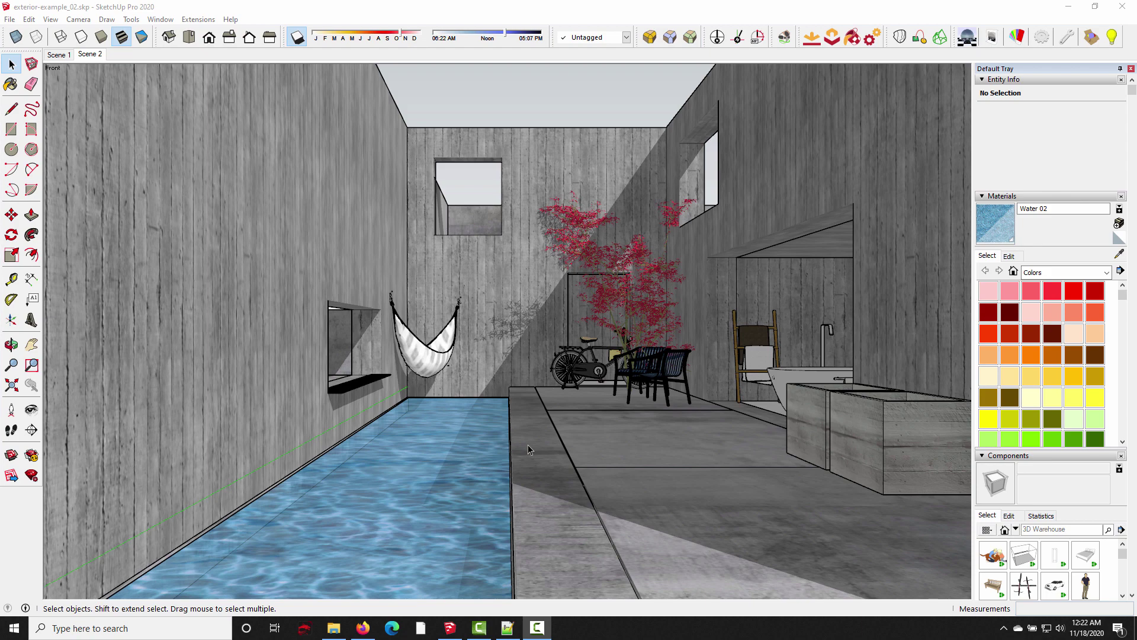
- Bring up the SU Podium forum in Firefox and enlarge the kitchen render in the post
click(363, 627)
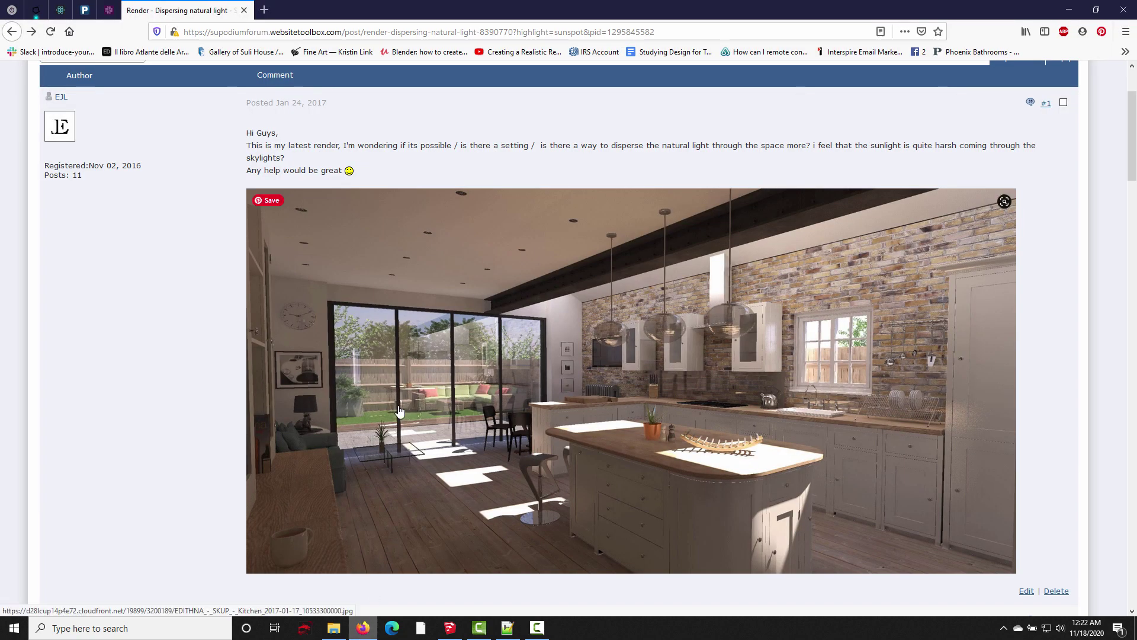
click(434, 378)
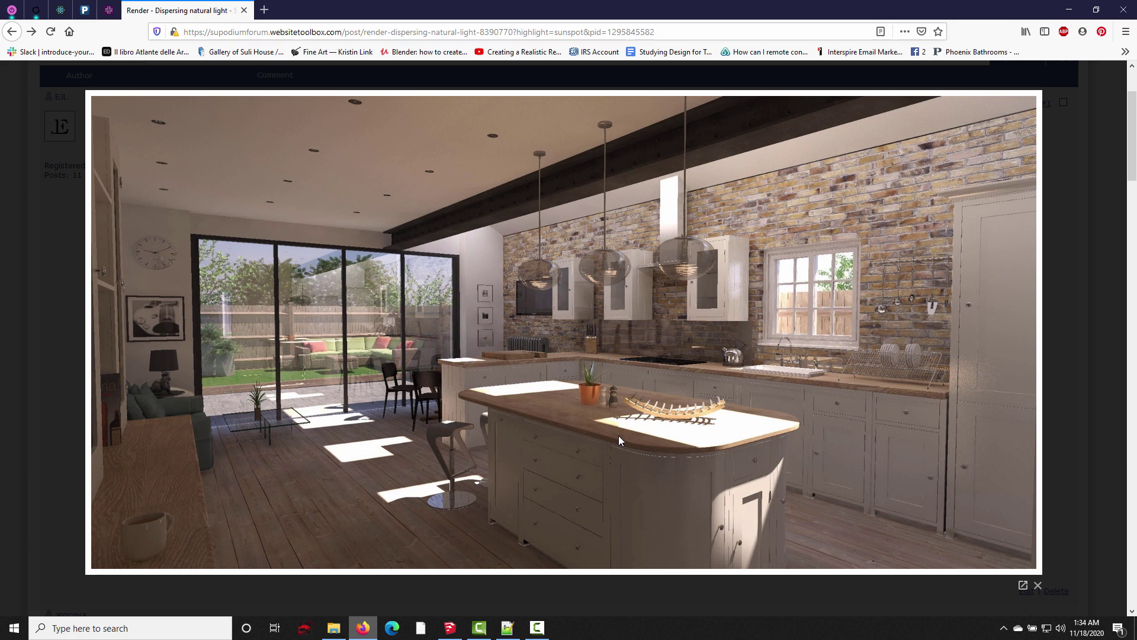
- View kitchen-1.5.png, kitchen-4.png and kitchen-8.png in Photo Viewer, ending on kitchen-1.5.png
click(335, 627)
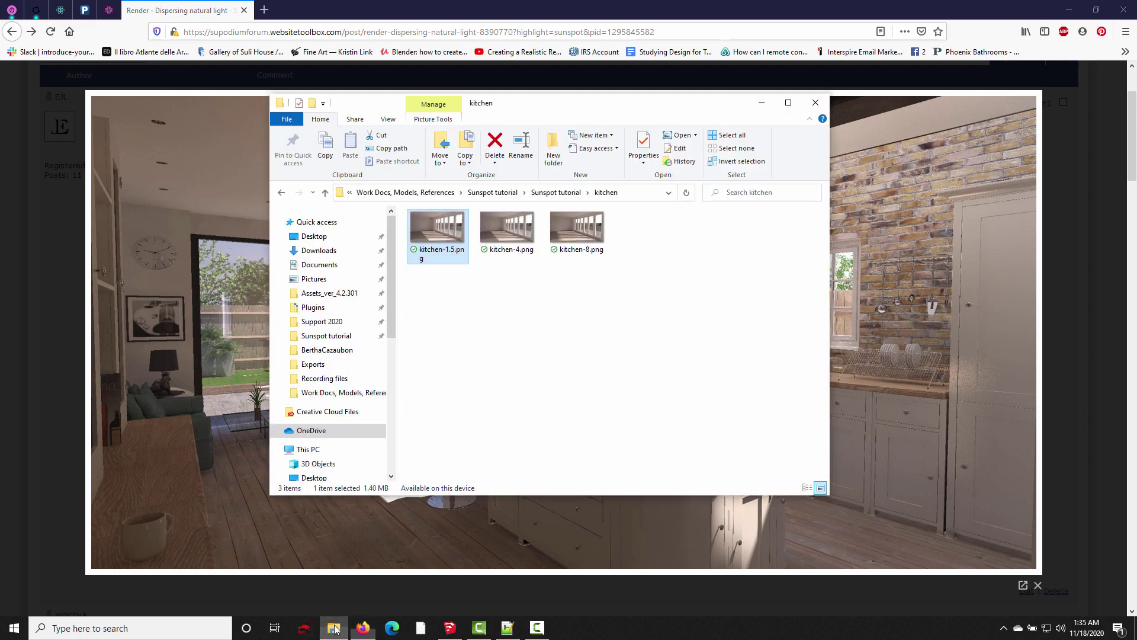
double_click(445, 230)
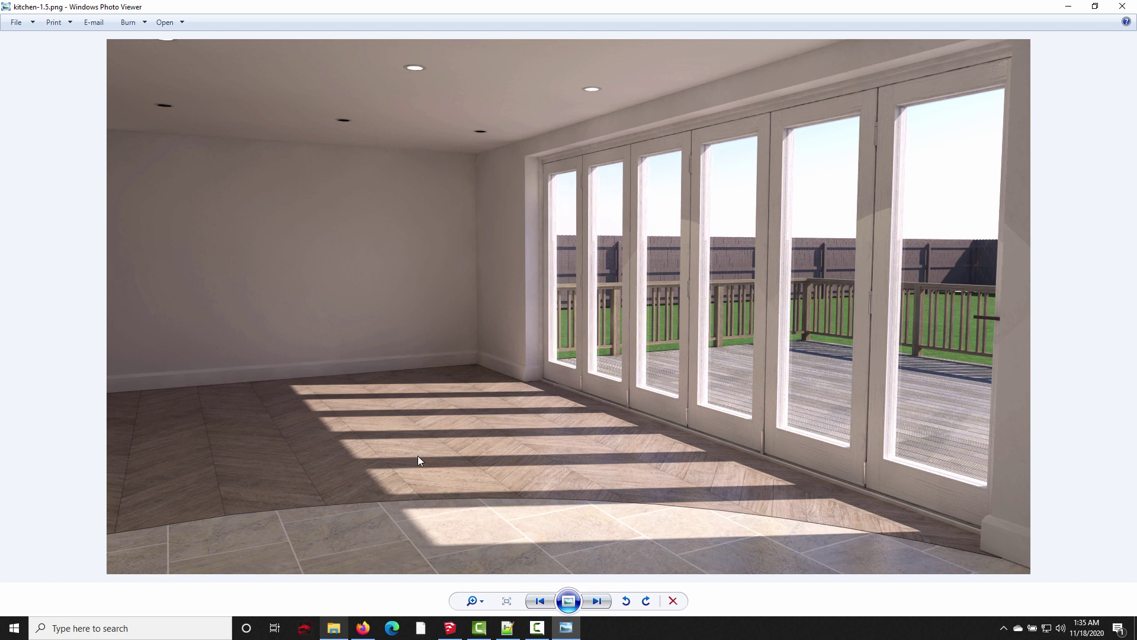
key(Right)
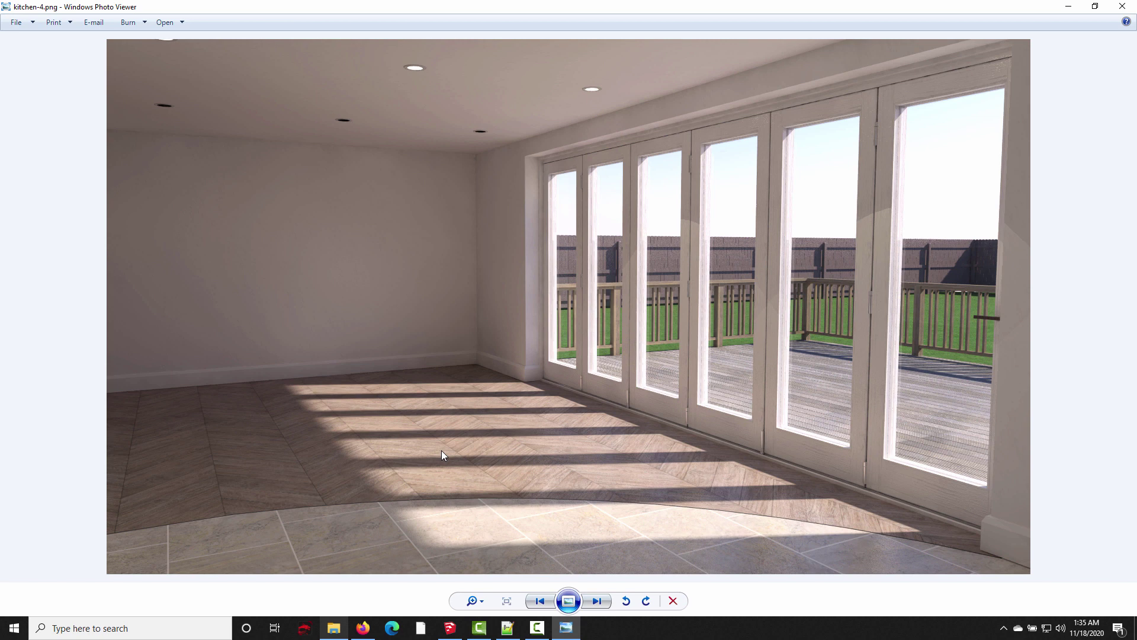
key(Right)
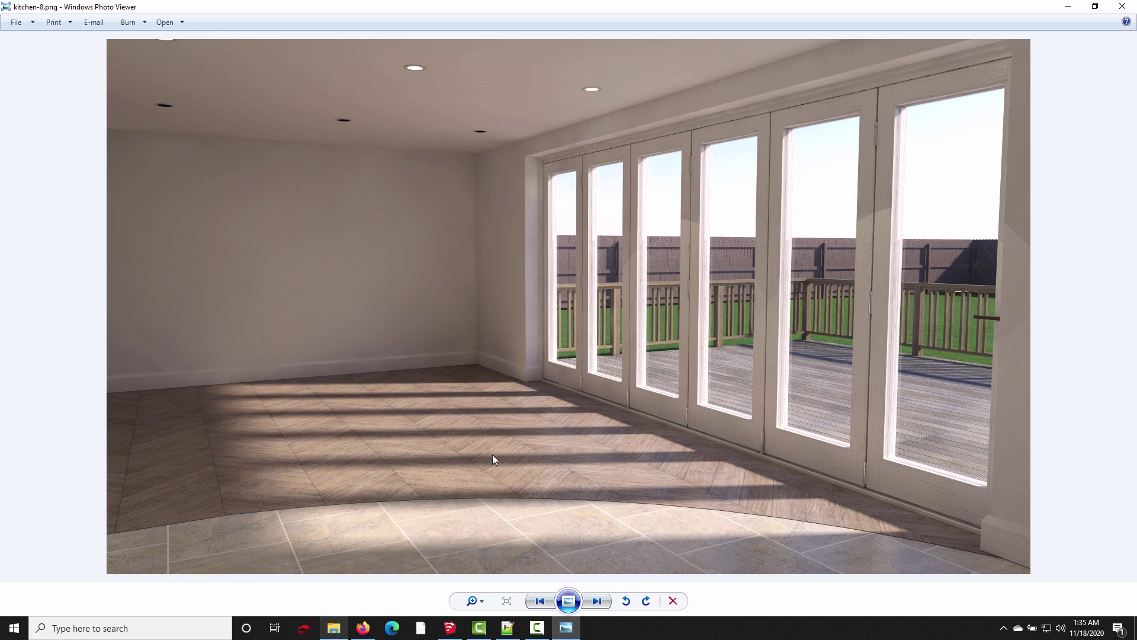
key(Right)
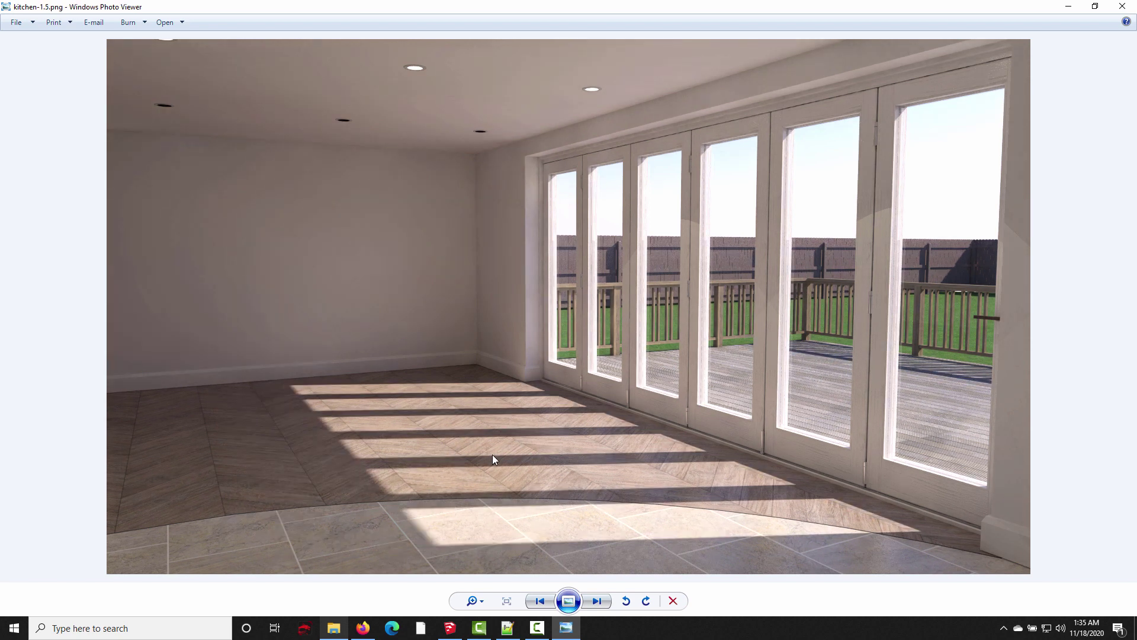
key(Right)
key(Left)
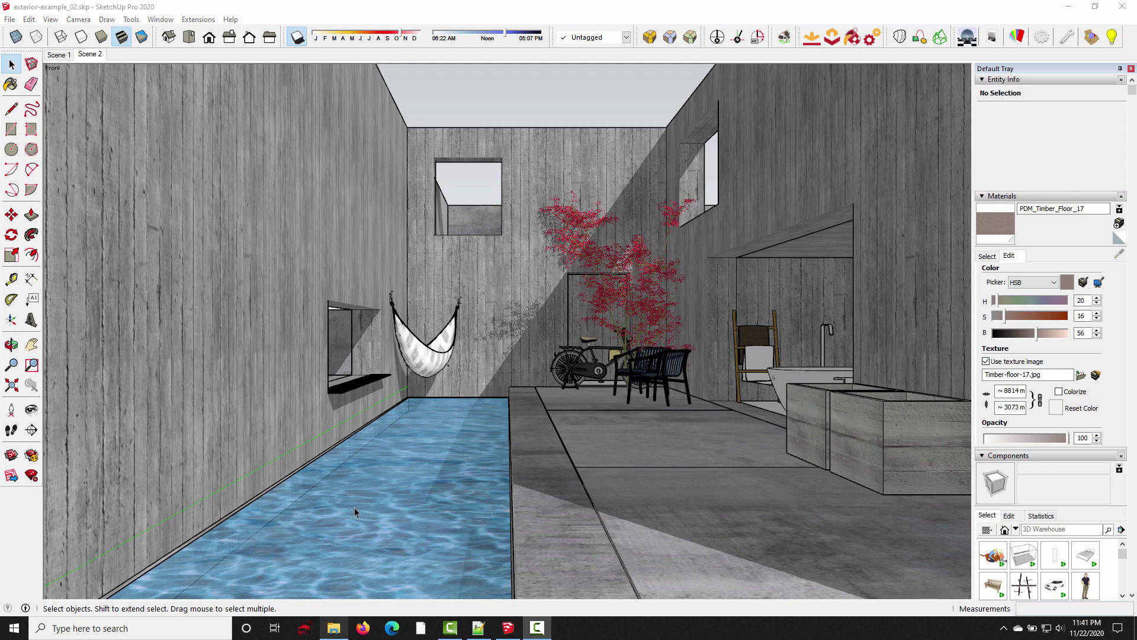
- Open File Explorer and turn on showing hidden items
click(335, 630)
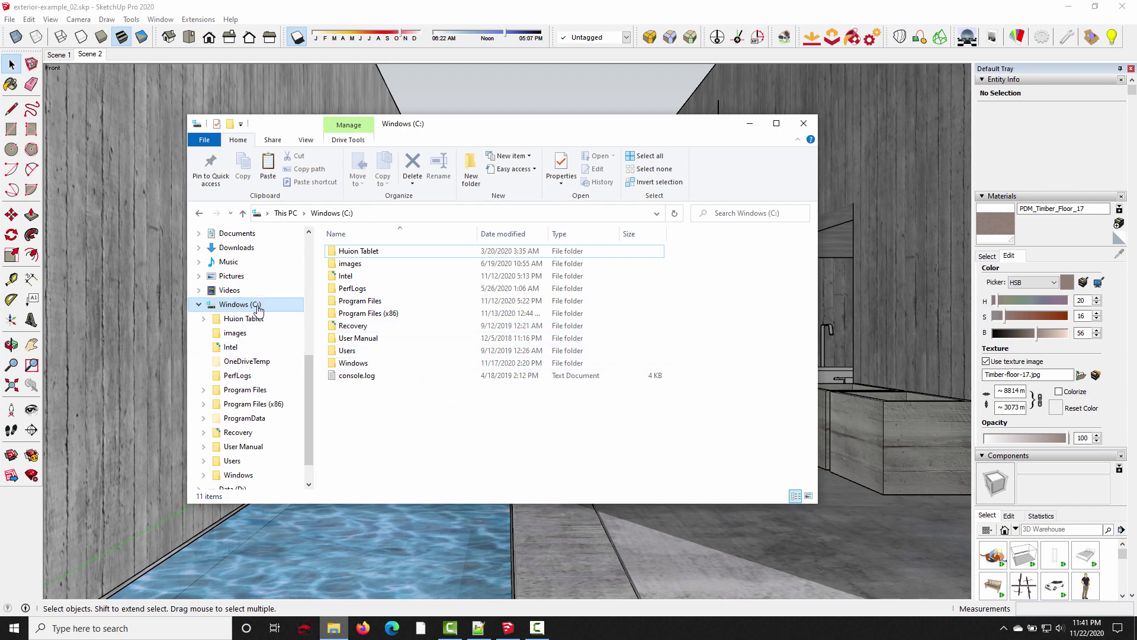
click(308, 141)
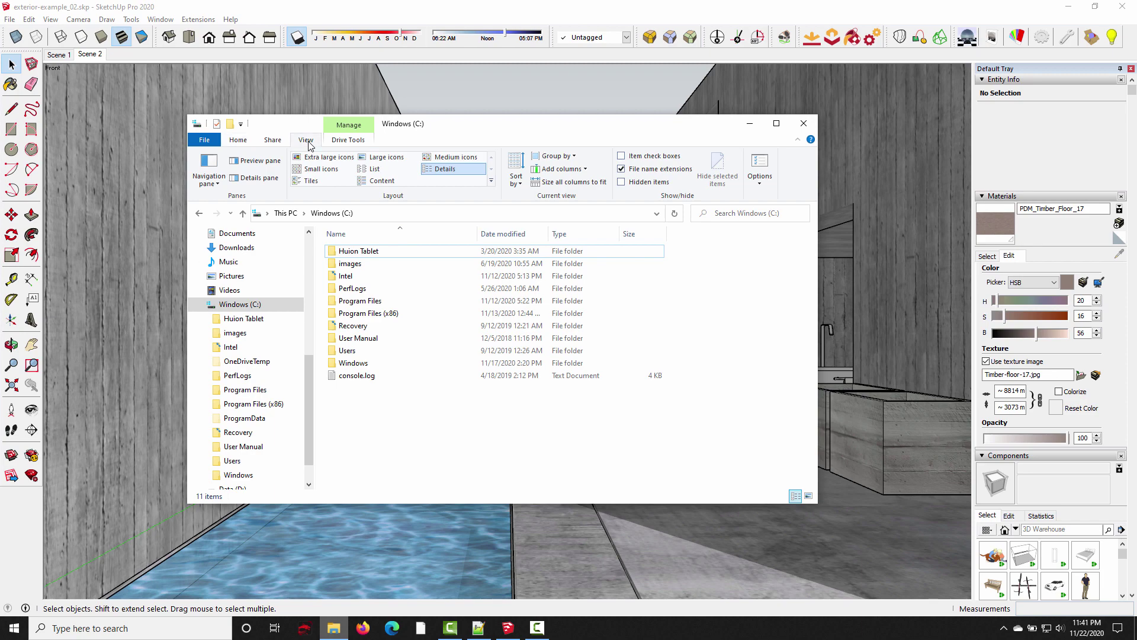
click(622, 182)
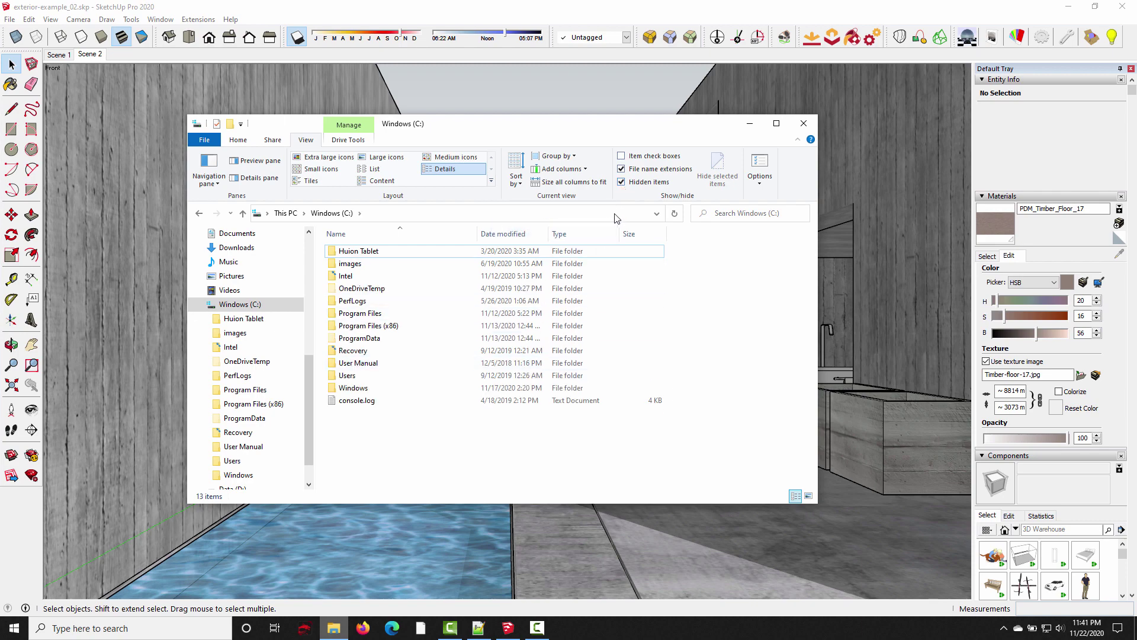
- Go through Users, the home folder and AppData\Roaming to SketchUp\SketchUp 2020\SketchUp
double_click(349, 377)
double_click(352, 267)
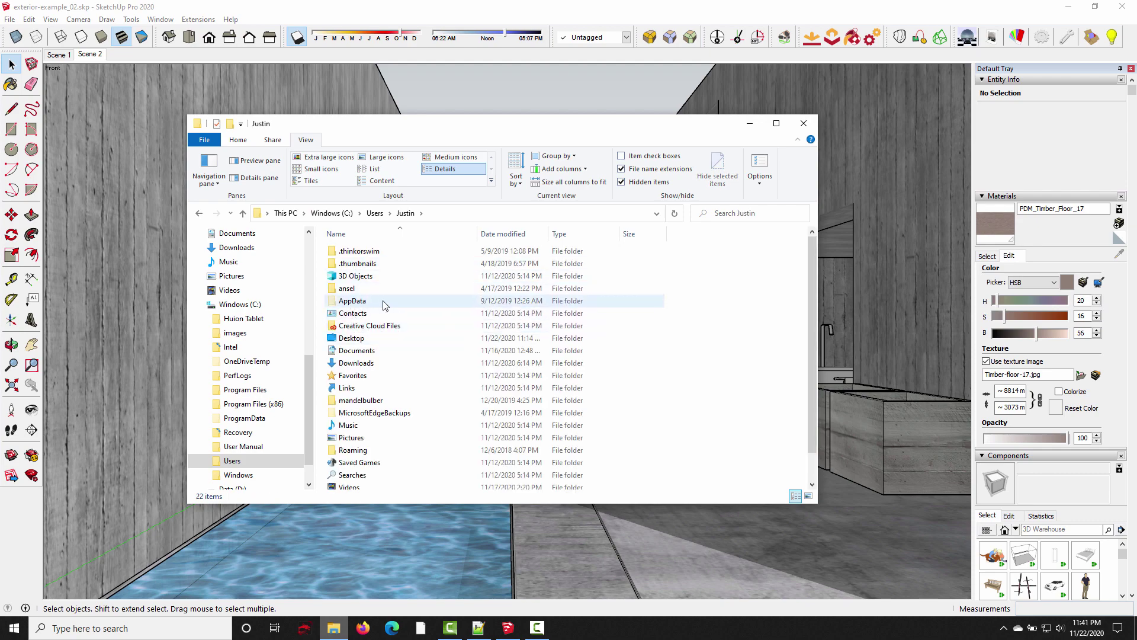
double_click(352, 303)
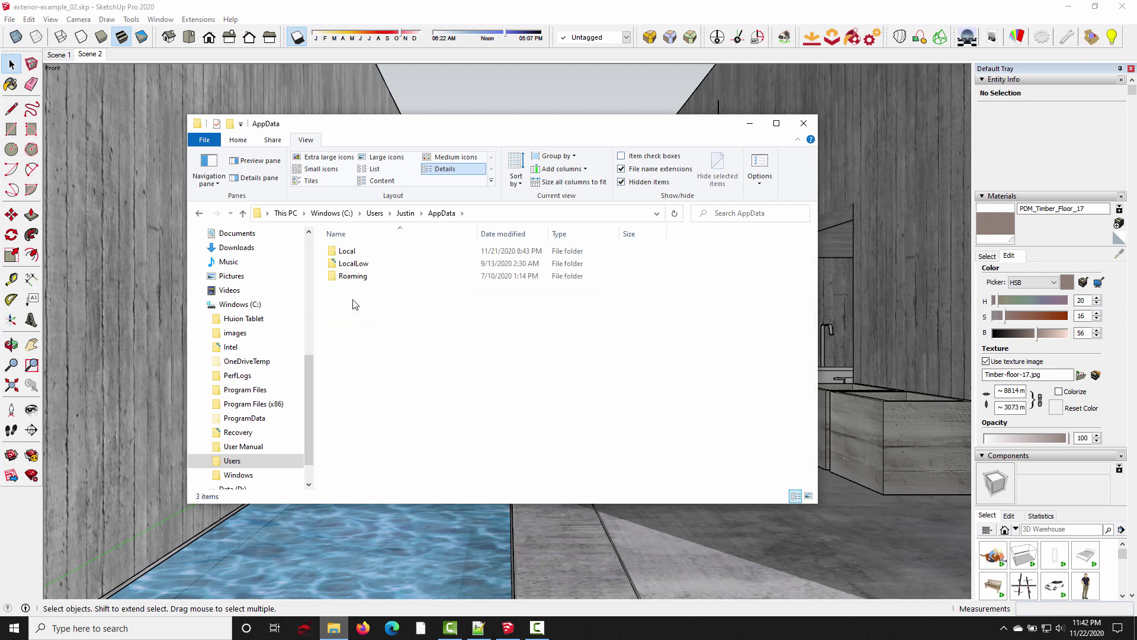
double_click(355, 276)
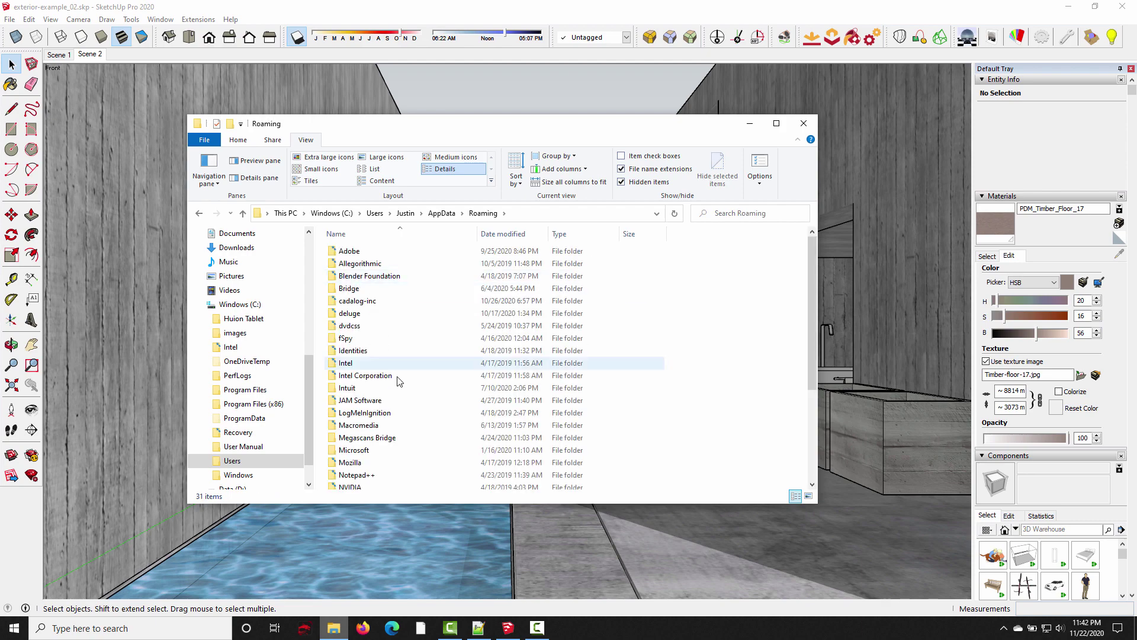
scroll(398, 380, down, 4)
double_click(368, 379)
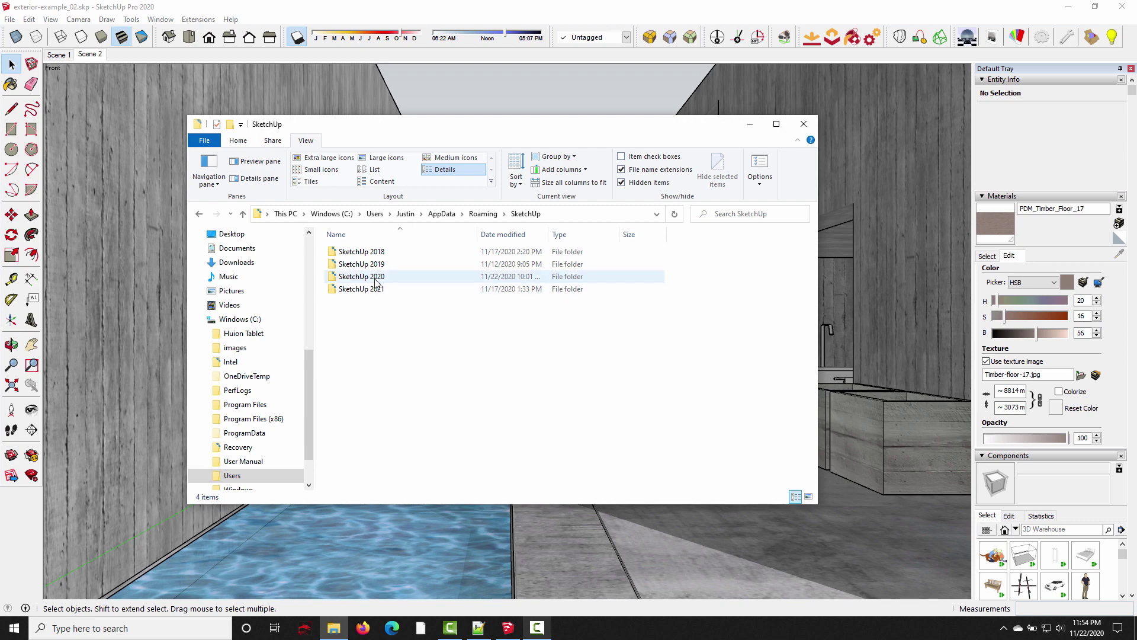
double_click(364, 276)
double_click(354, 264)
- Continue into Plugins\SU_Podium_V26\presets
click(358, 294)
double_click(358, 290)
scroll(356, 422, down, 7)
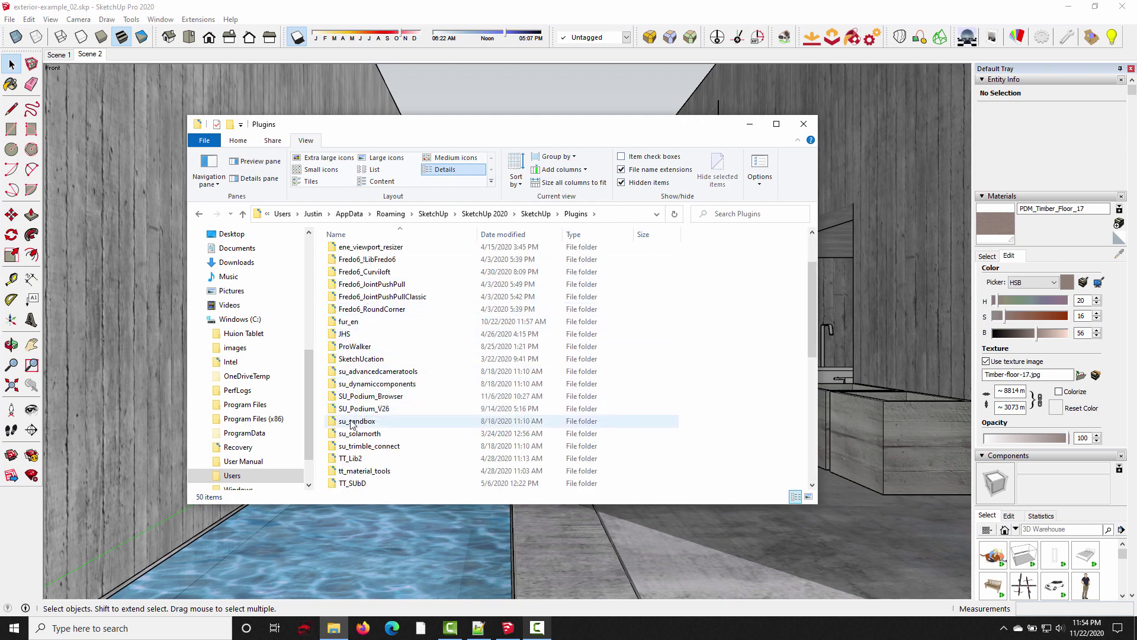
double_click(371, 409)
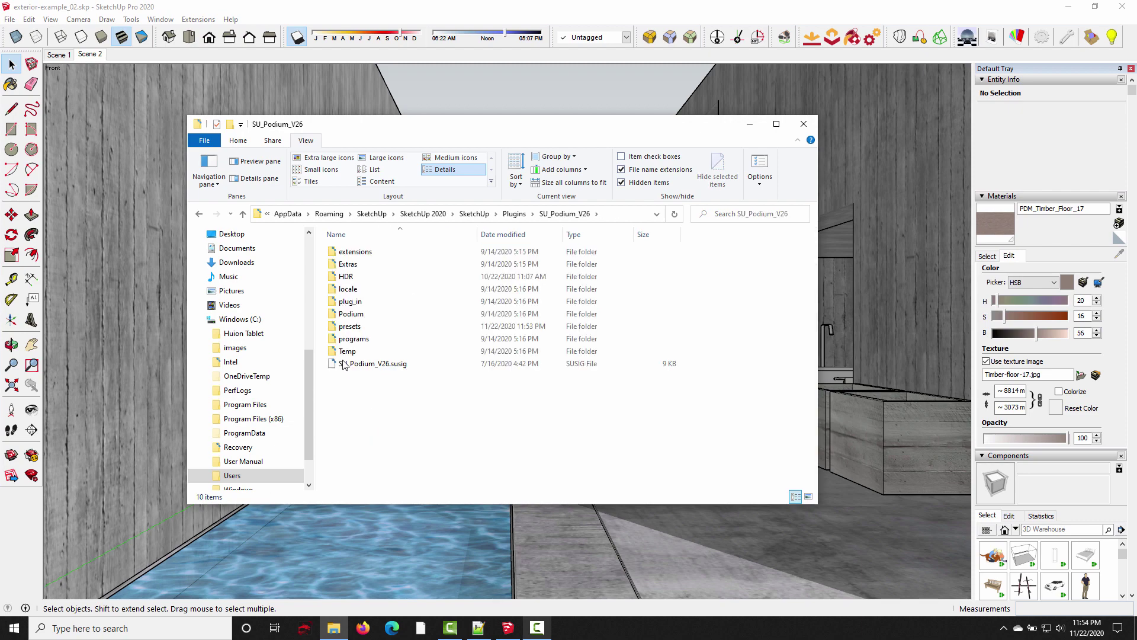
double_click(353, 327)
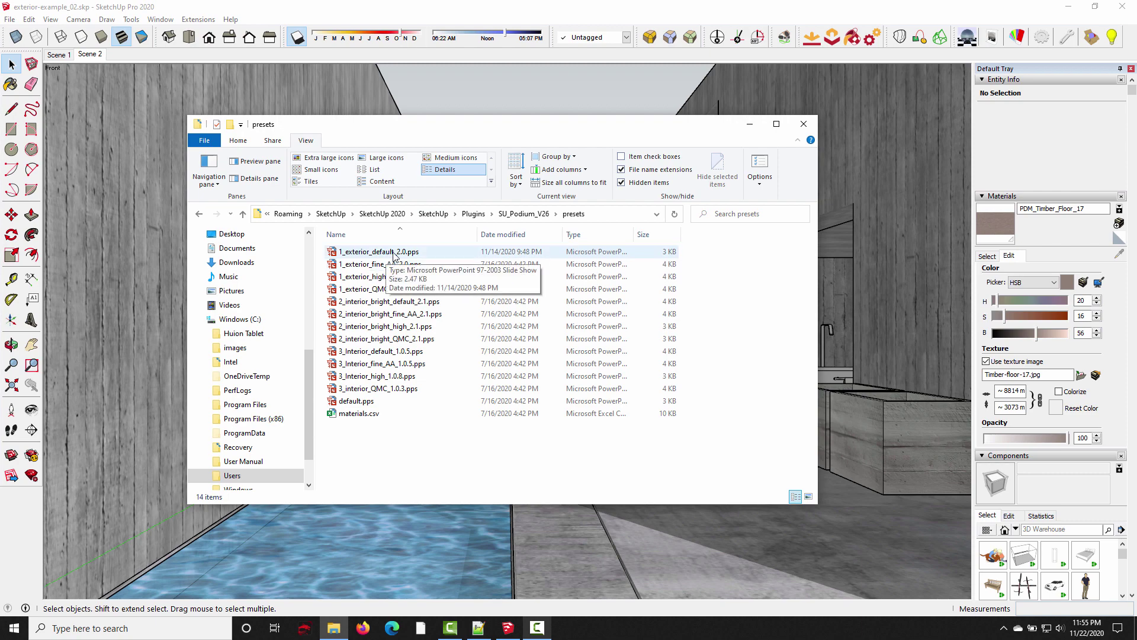
- Duplicate 1_exterior_default_2.0.pps within the presets folder
right_click(384, 257)
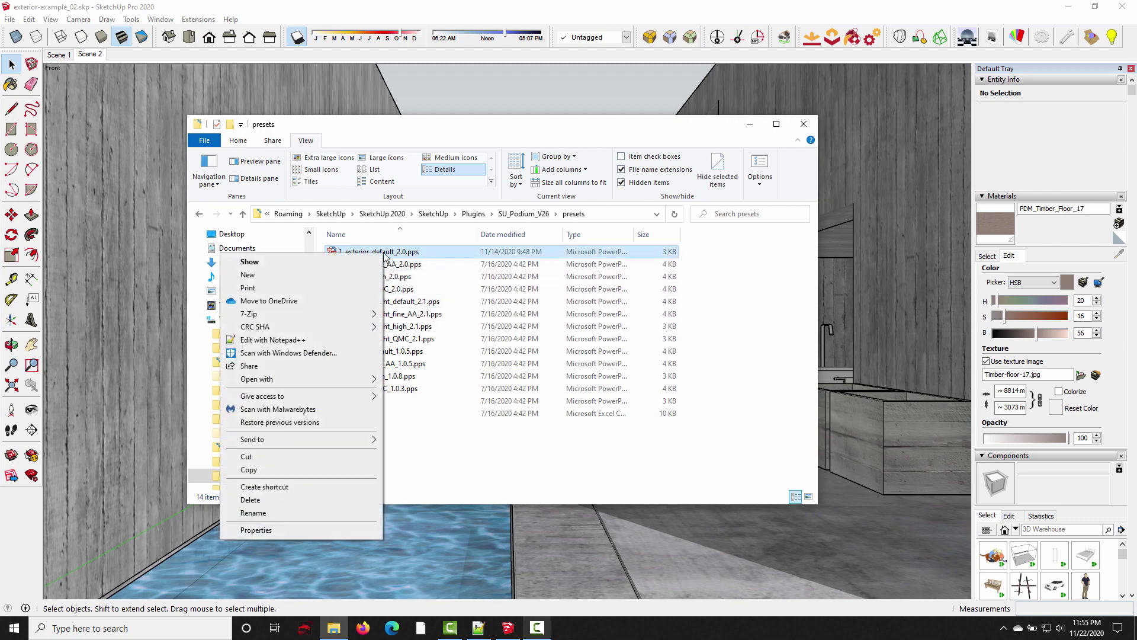
click(248, 457)
right_click(396, 436)
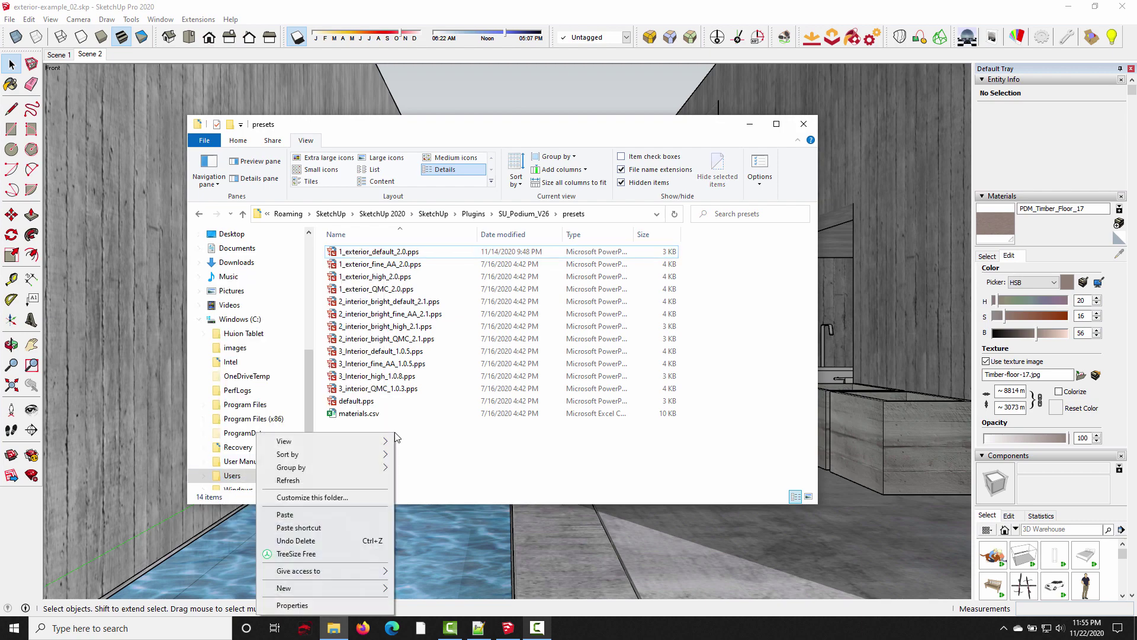
click(301, 515)
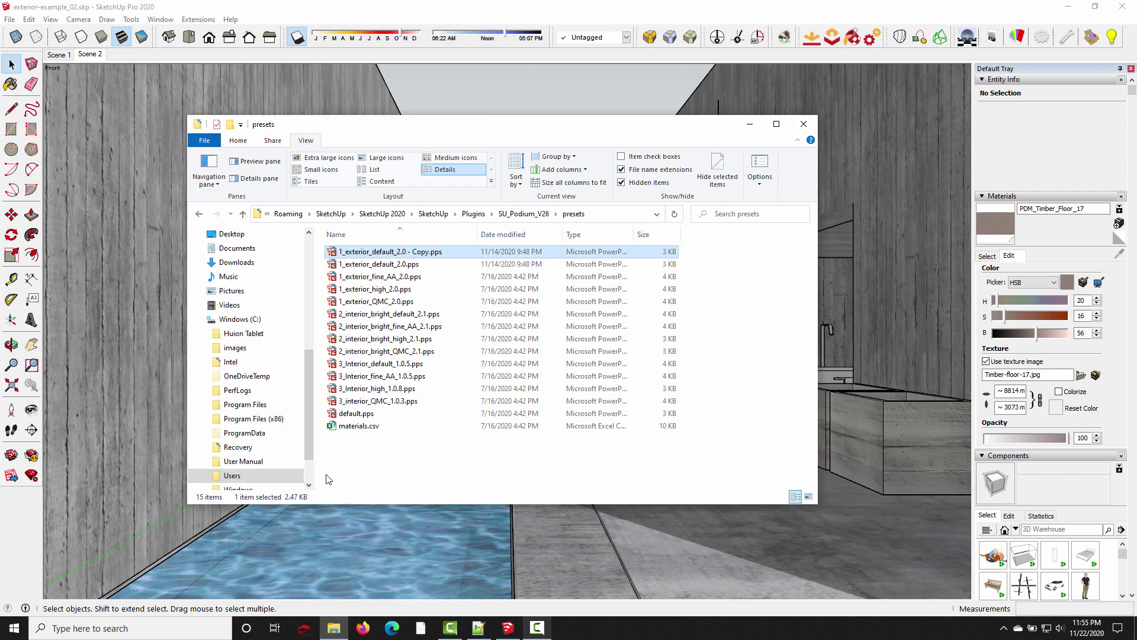
- Rename the copy to '1_exterior_default_2.0 - Sunspot.pps'
click(421, 252)
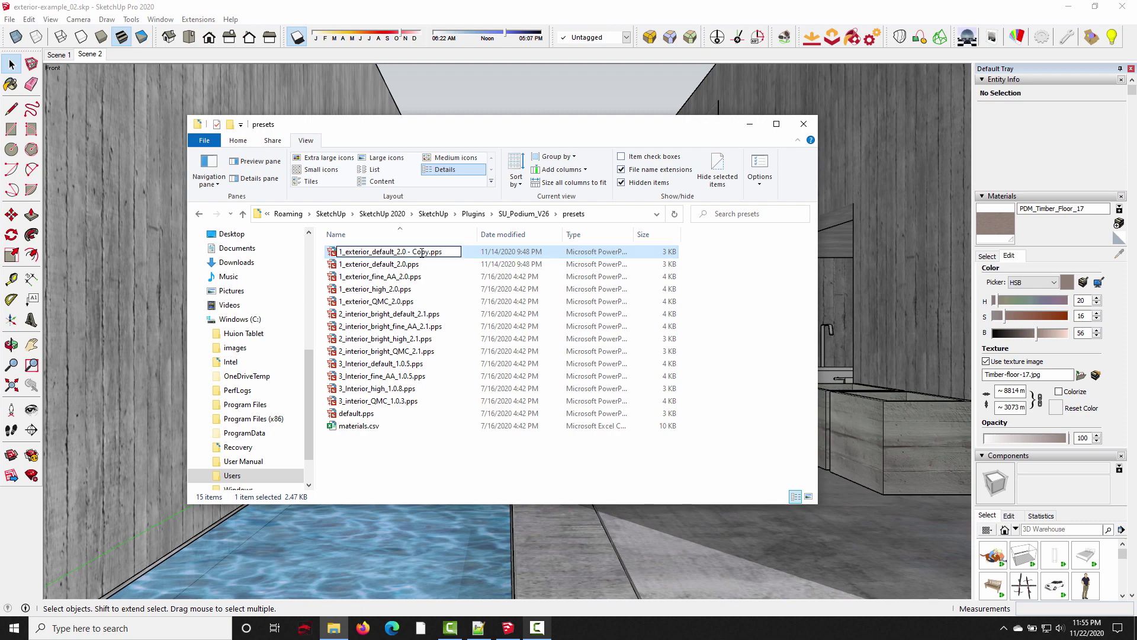
key(BackSpace)
key(BackSpace)
key(BackSpace)
key(BackSpace)
text(Sunspot)
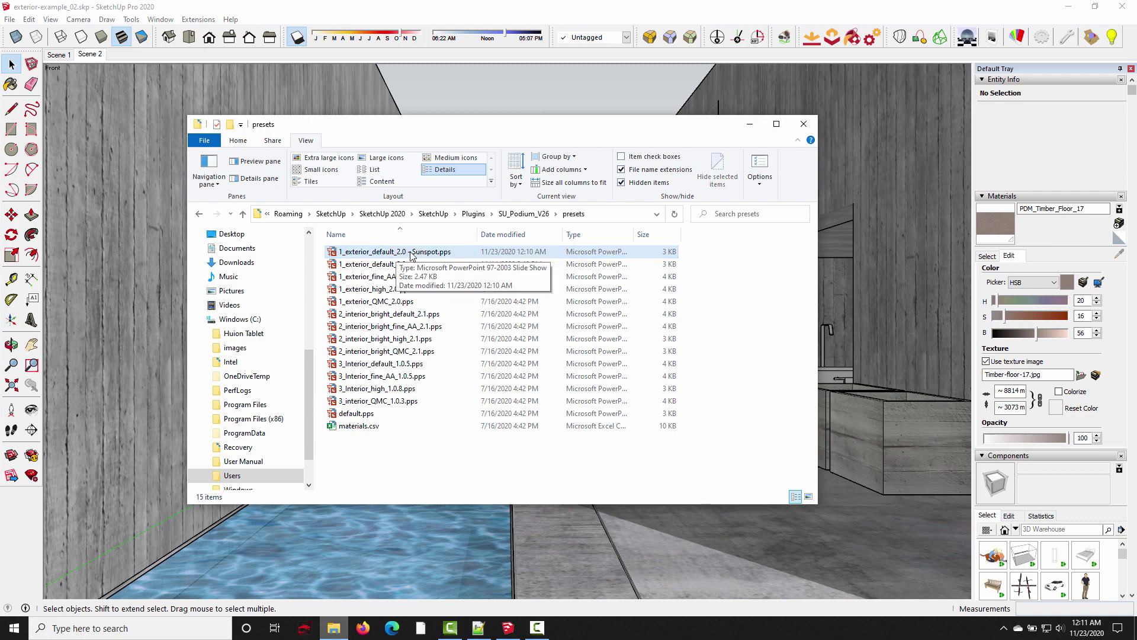
- Open the Sunspot preset as plain text in Notepad and scroll through it
right_click(389, 253)
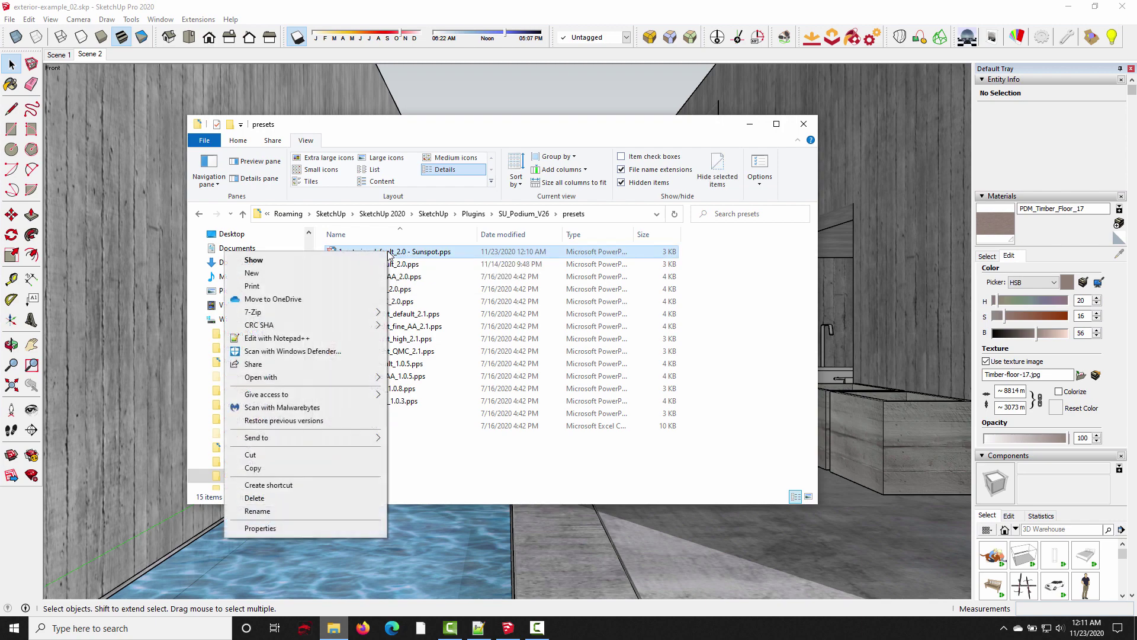
mouse_move(306, 381)
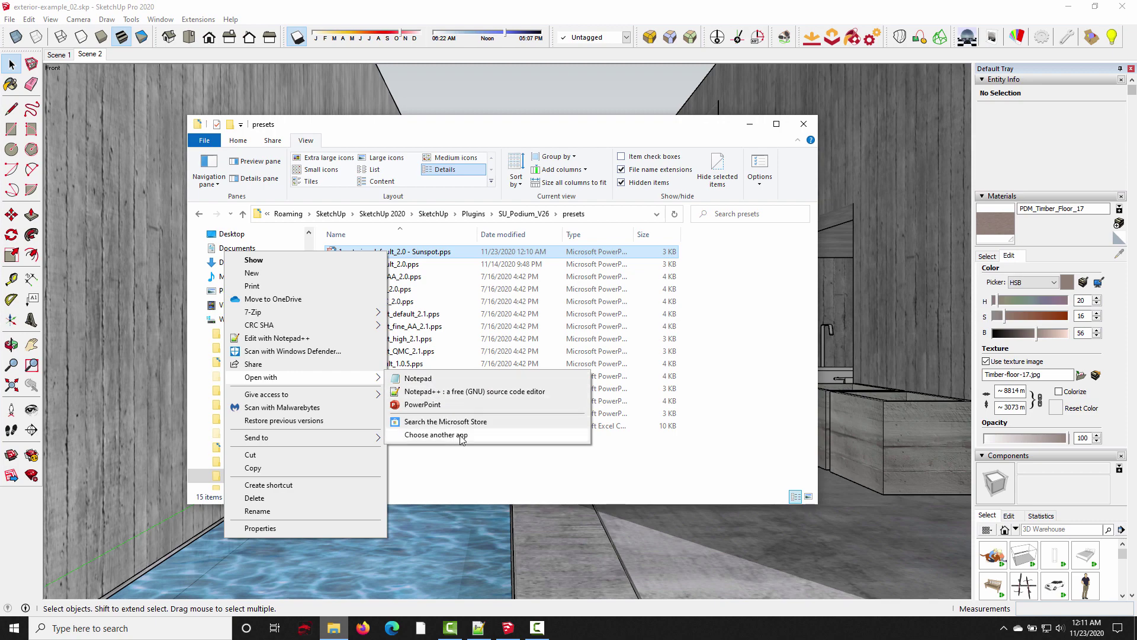
click(418, 378)
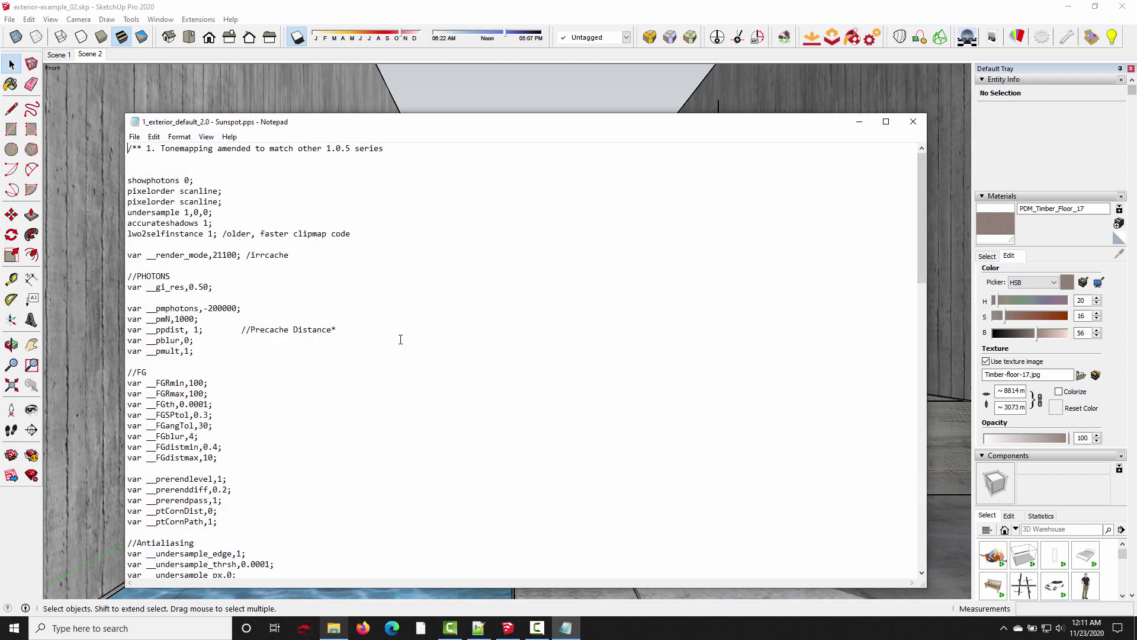
scroll(381, 208, down, 9)
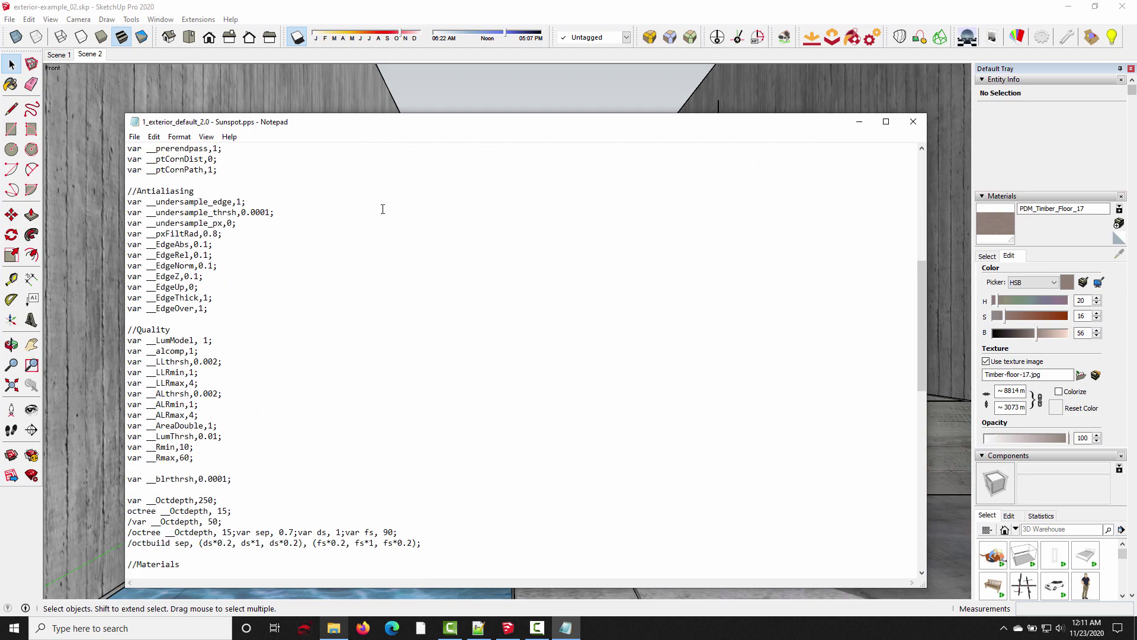
- Close Notepad and open the Sunspot preset in Notepad++ instead
click(913, 121)
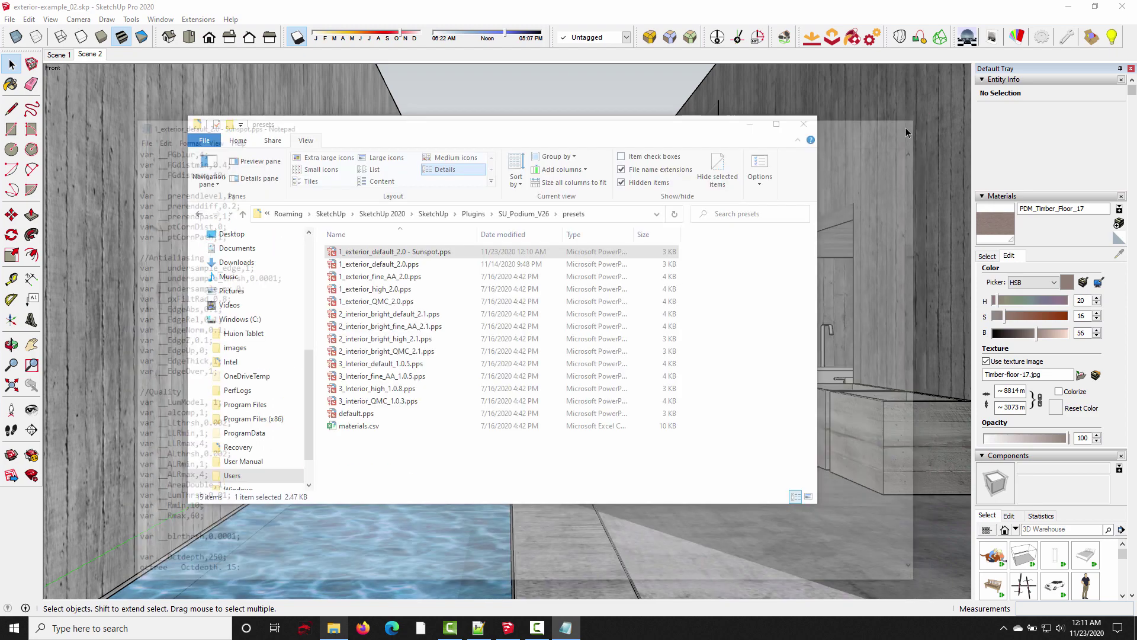
right_click(408, 256)
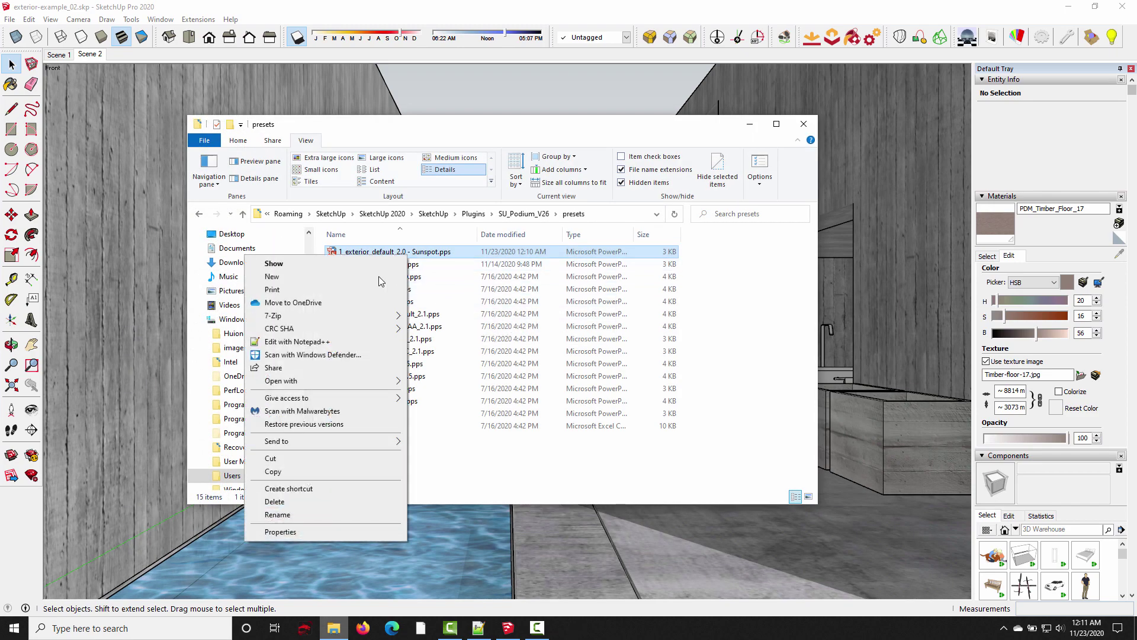
click(298, 342)
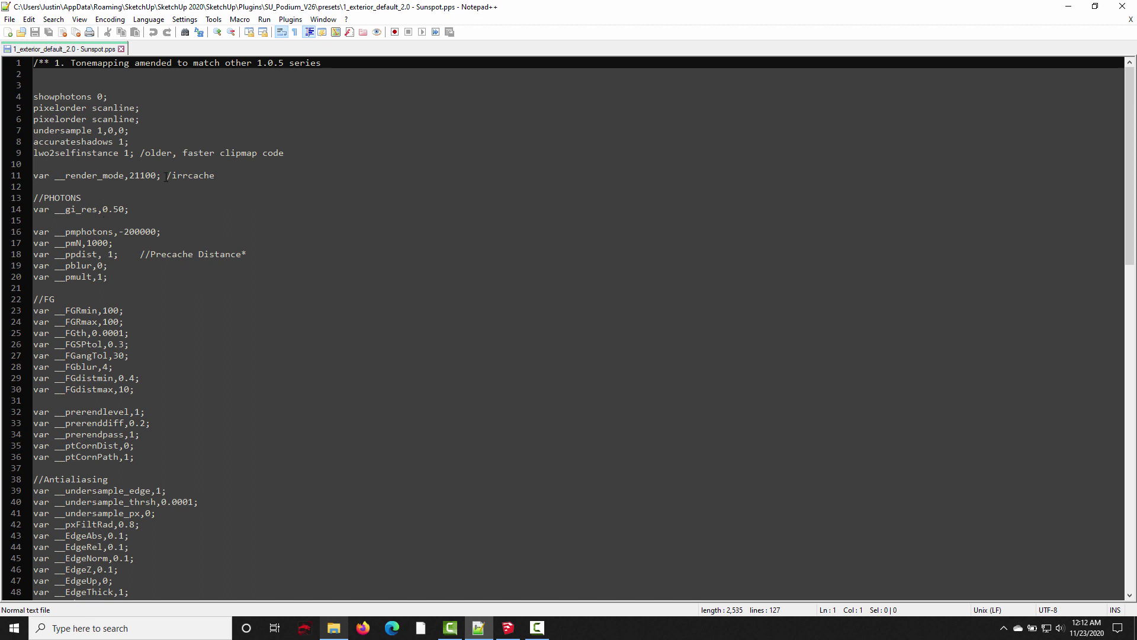
- Change __sun_spot_angle on line 89 from 1.5 to 3 and save the preset file
scroll(122, 271, down, 2)
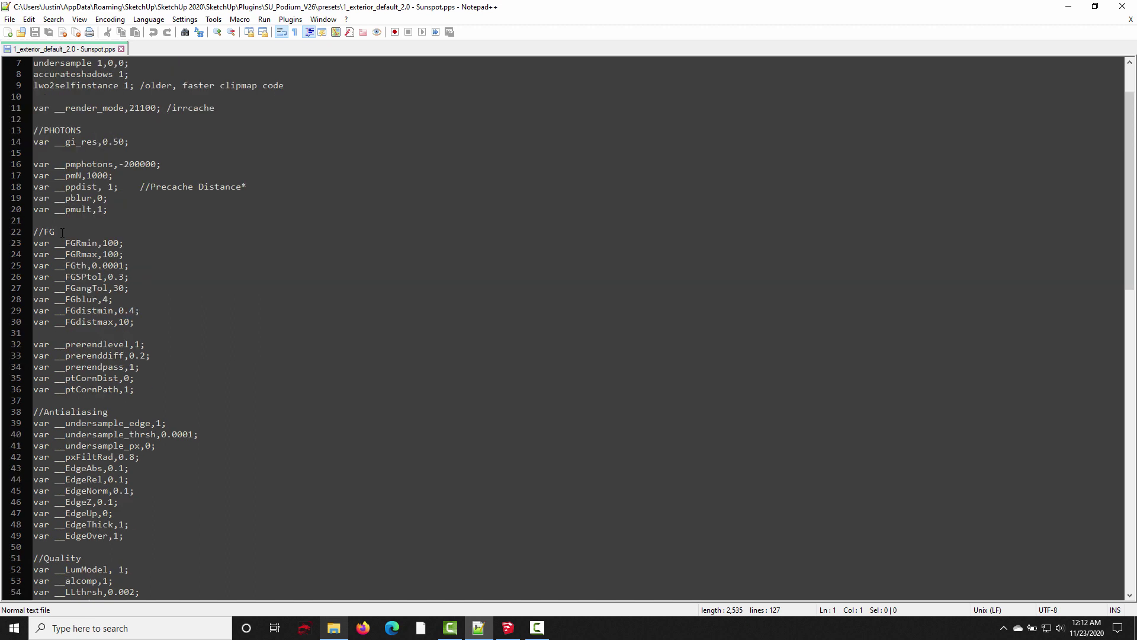
scroll(97, 265, down, 5)
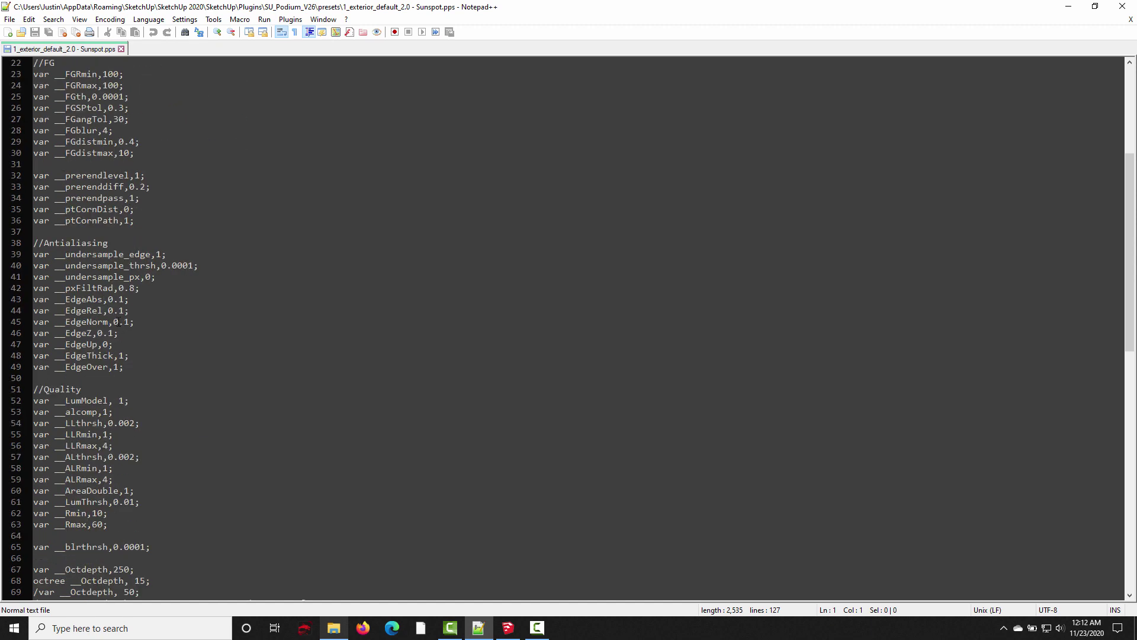
scroll(129, 261, down, 5)
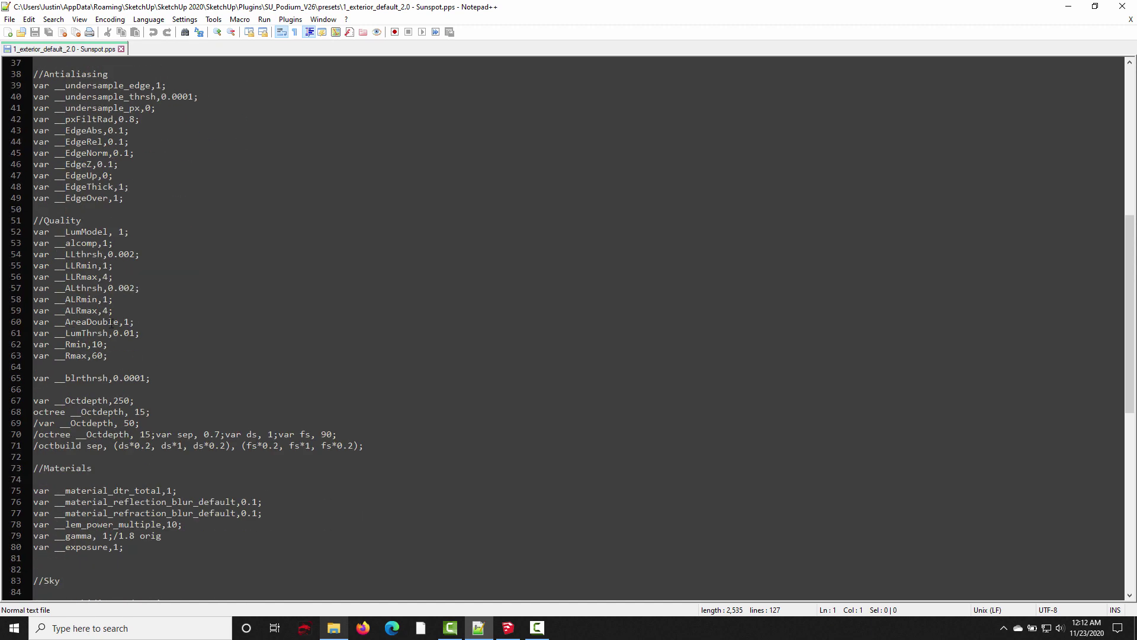
scroll(111, 324, down, 10)
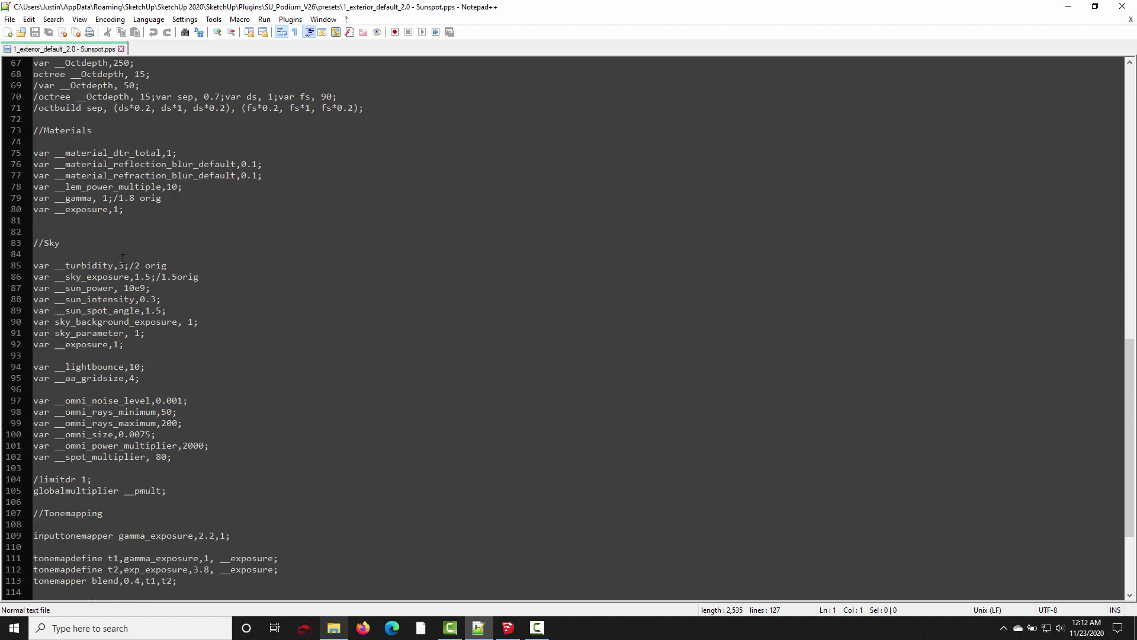
scroll(122, 259, down, 1)
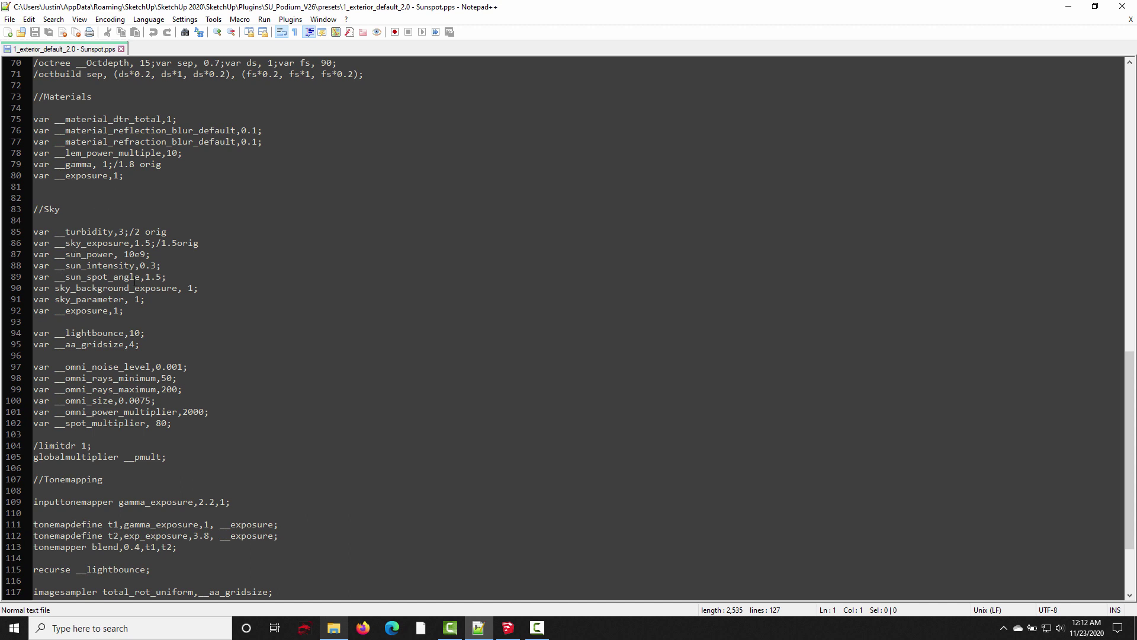
drag(145, 276, 161, 277)
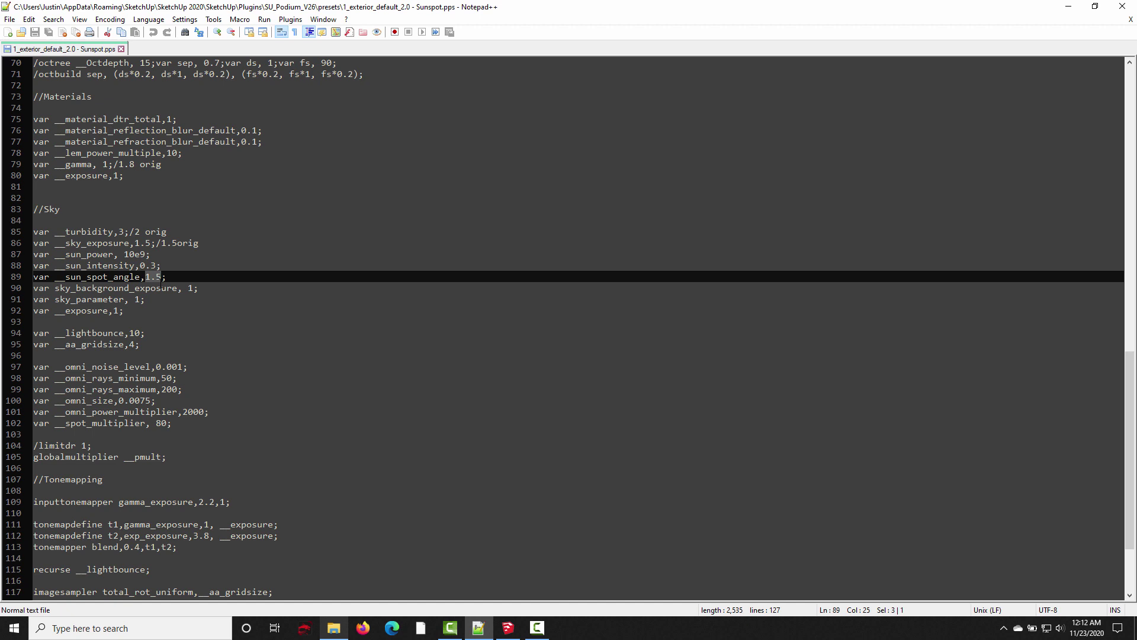
text(3)
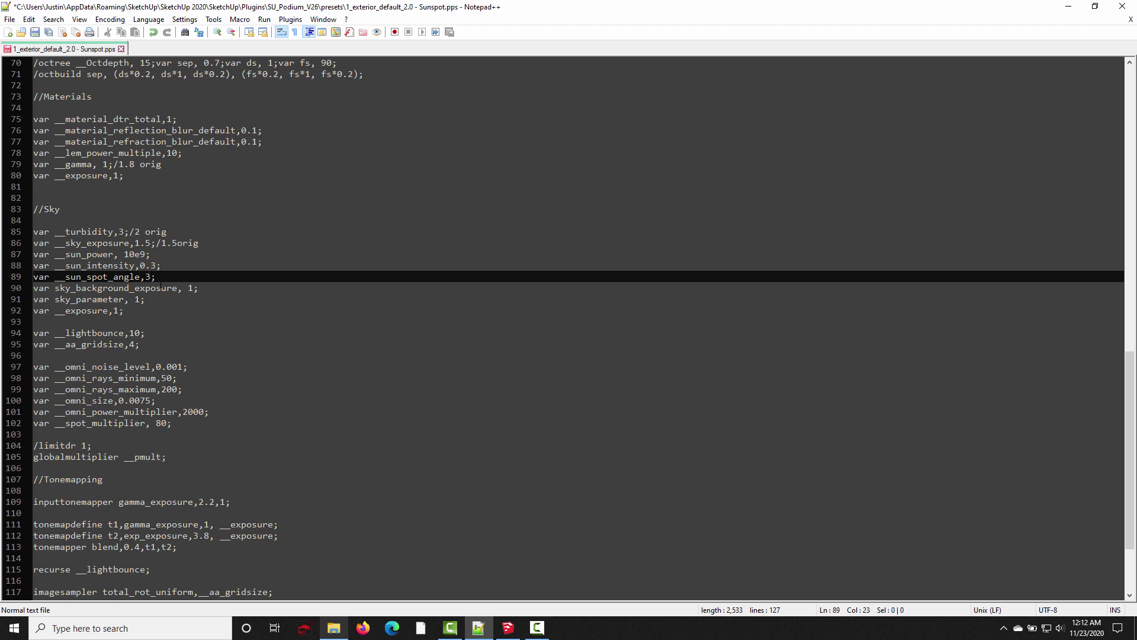
key(ctrl+s)
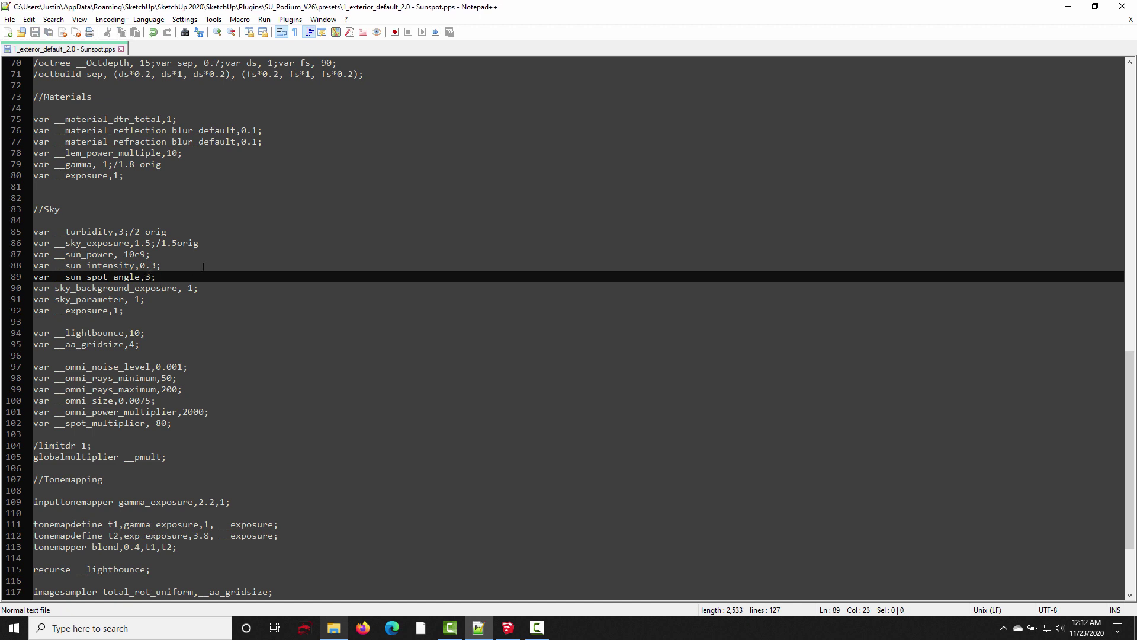
- Switch between SketchUp and Notepad++, then bring up the Sunspot tutorial renders folder
click(507, 627)
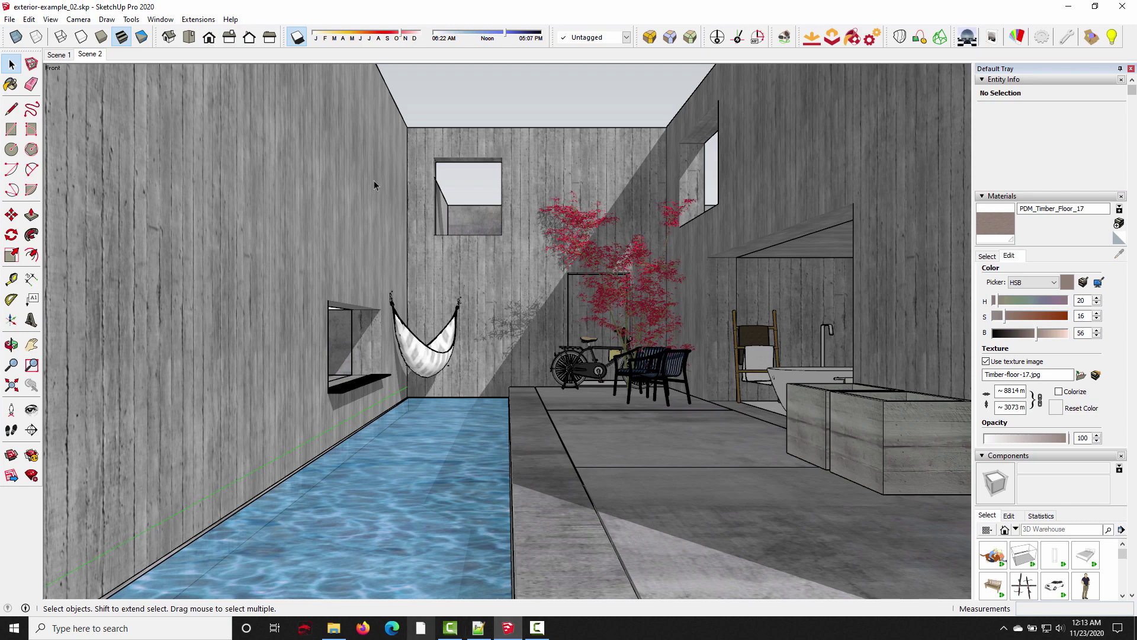
click(479, 627)
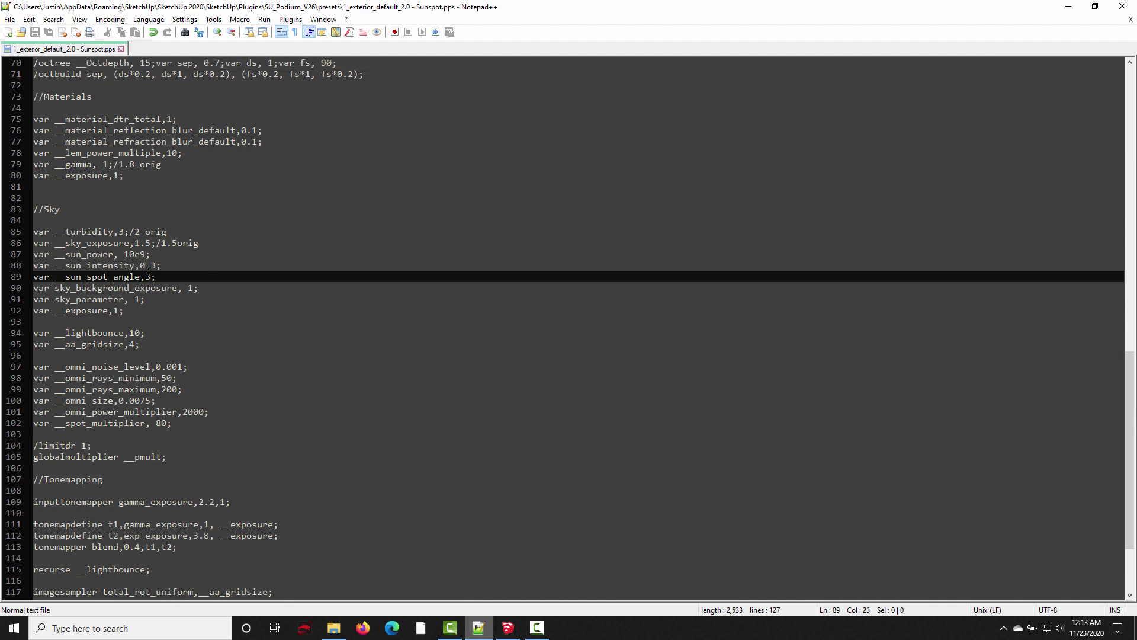
click(507, 627)
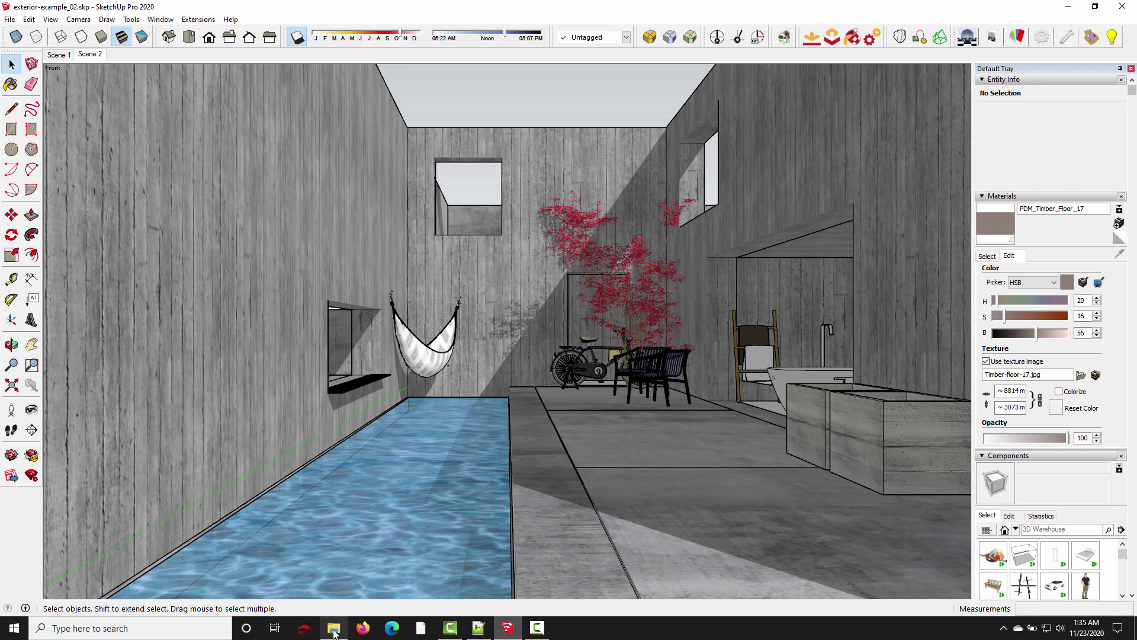
click(334, 629)
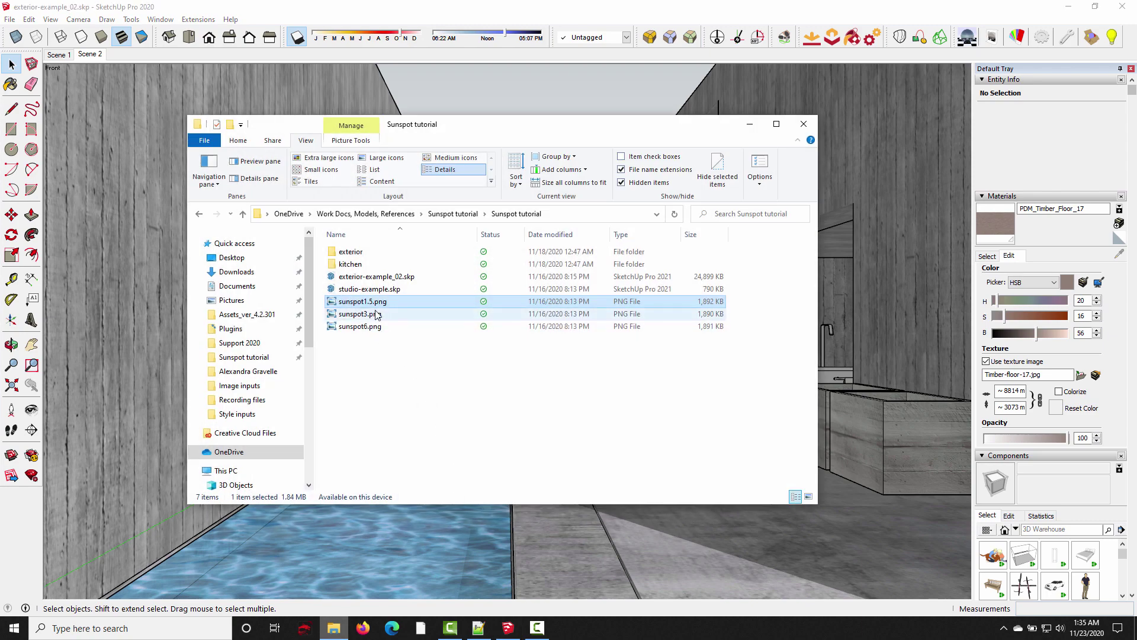
- Step through the courtyard renders sunspot1.5.png, sunspot3.png and sunspot6.png in Photo Viewer
double_click(368, 302)
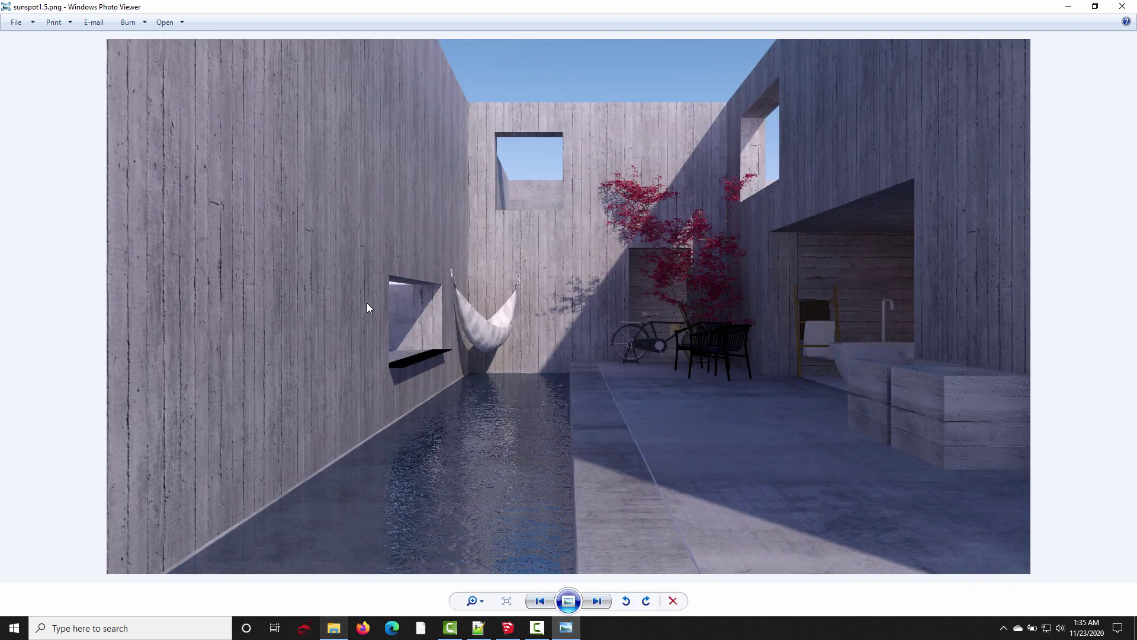
key(Right)
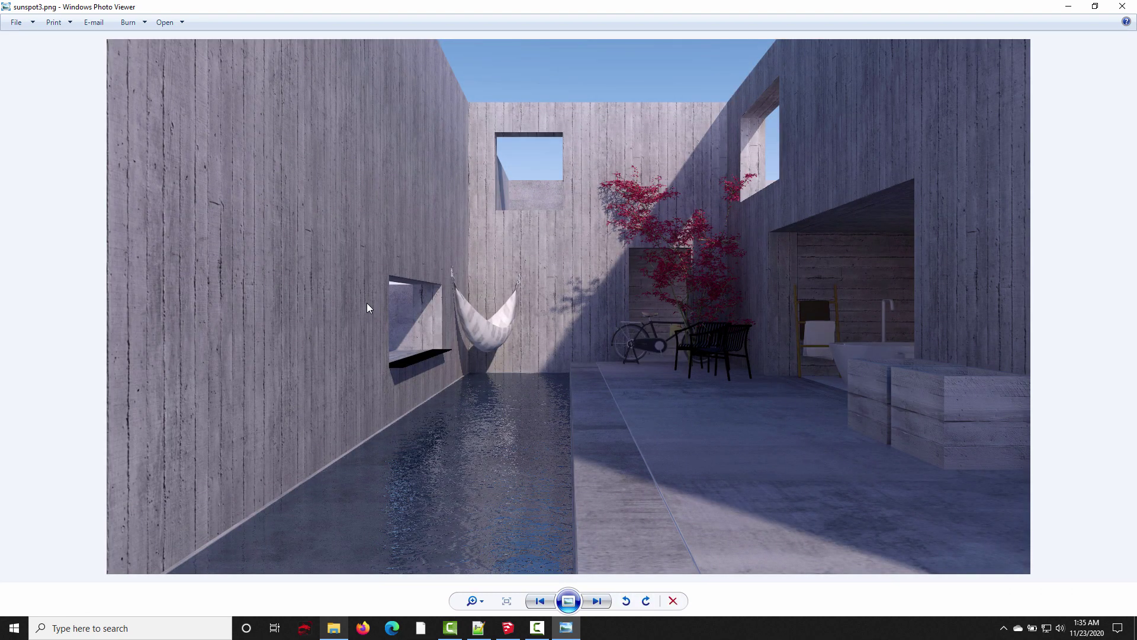
key(Right)
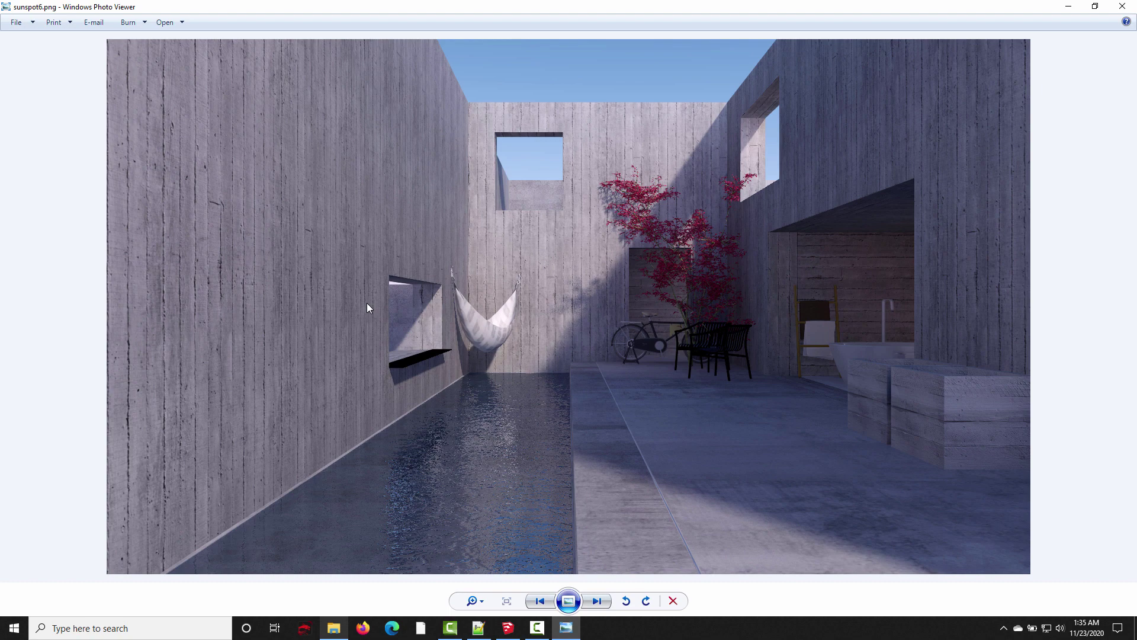
key(Right)
key(Right)
key(Left)
key(Right)
key(Right)
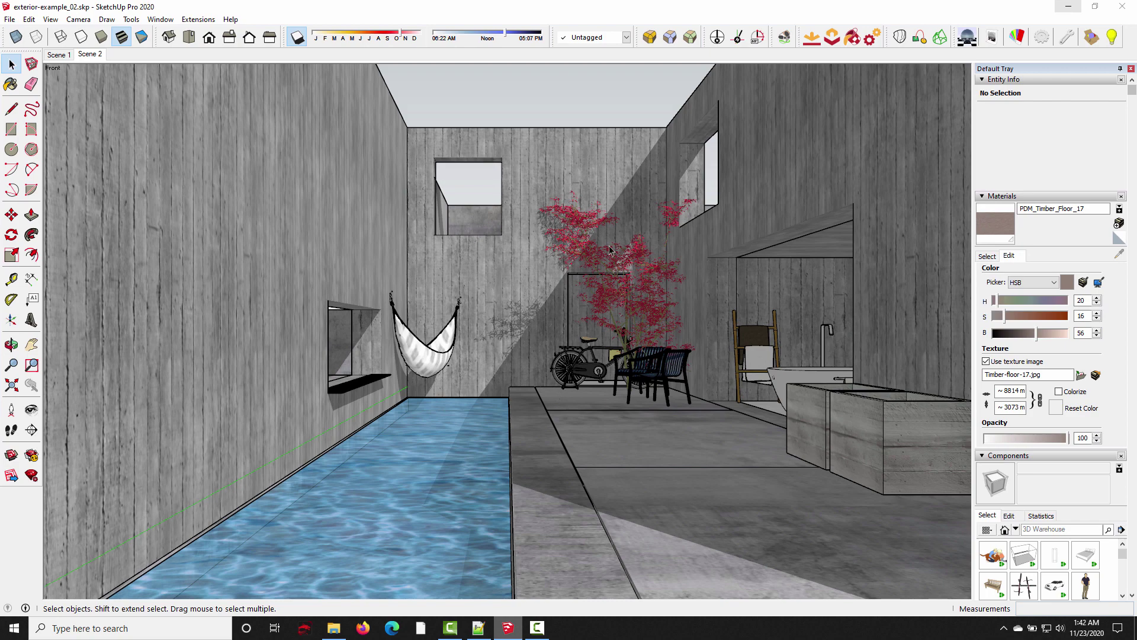
- Open the Podium Preset Editor from Extensions and start loading a preset file
click(199, 19)
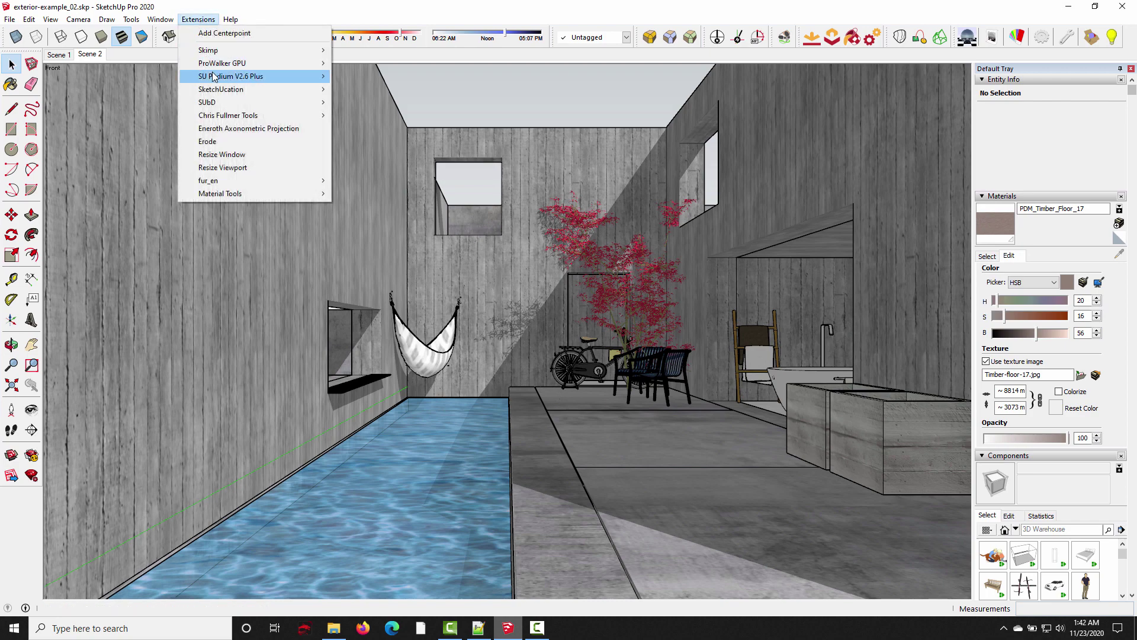
mouse_move(214, 77)
mouse_move(375, 137)
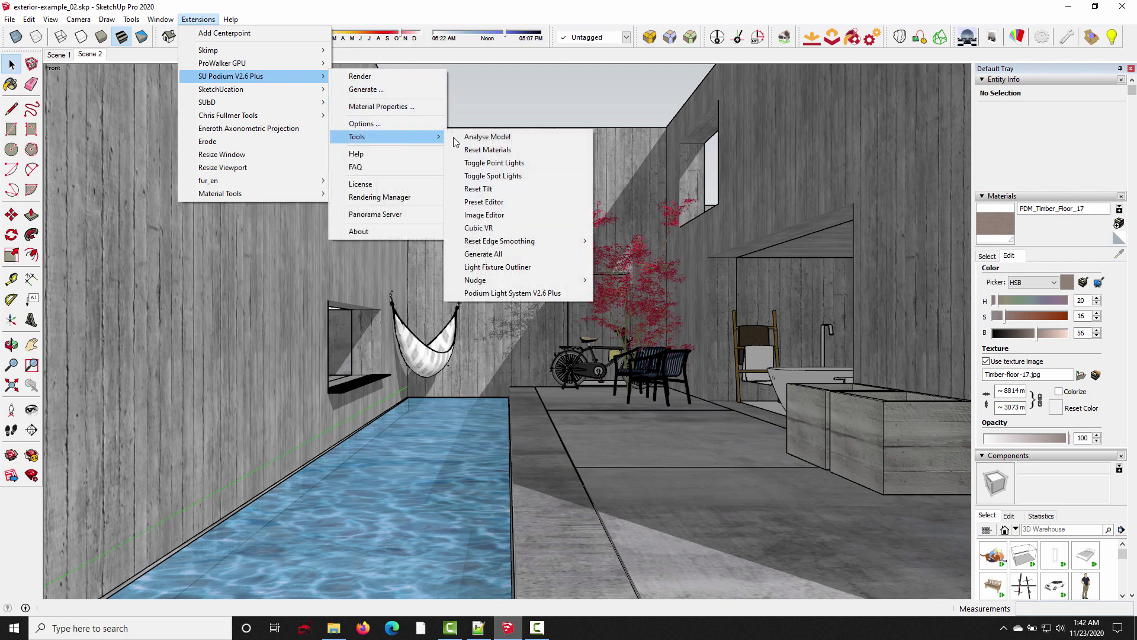
click(503, 203)
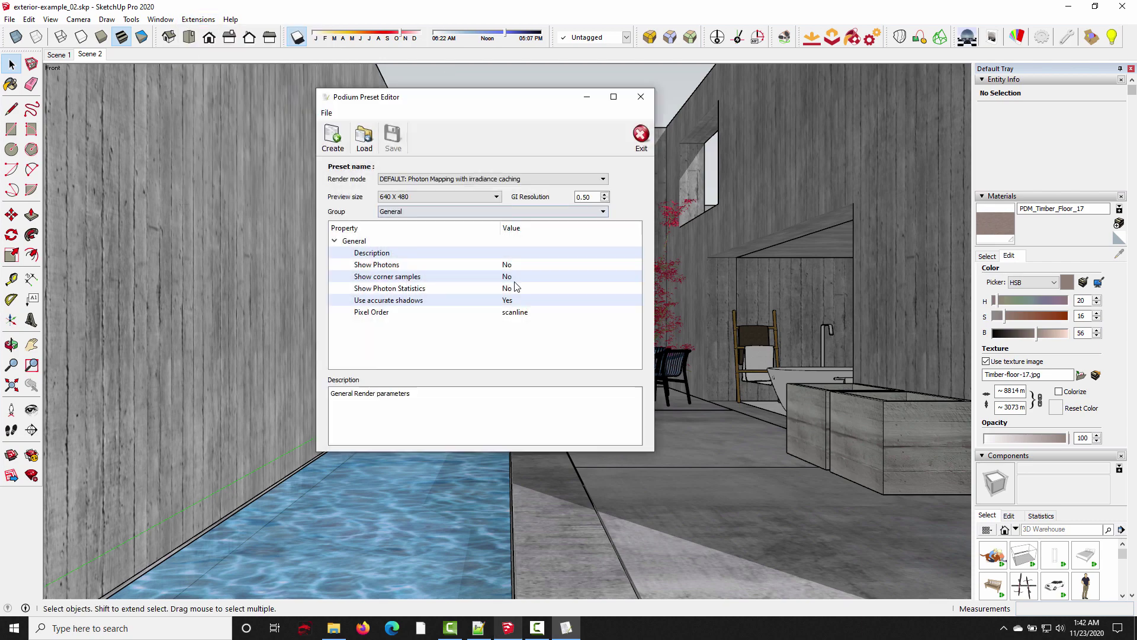
click(371, 142)
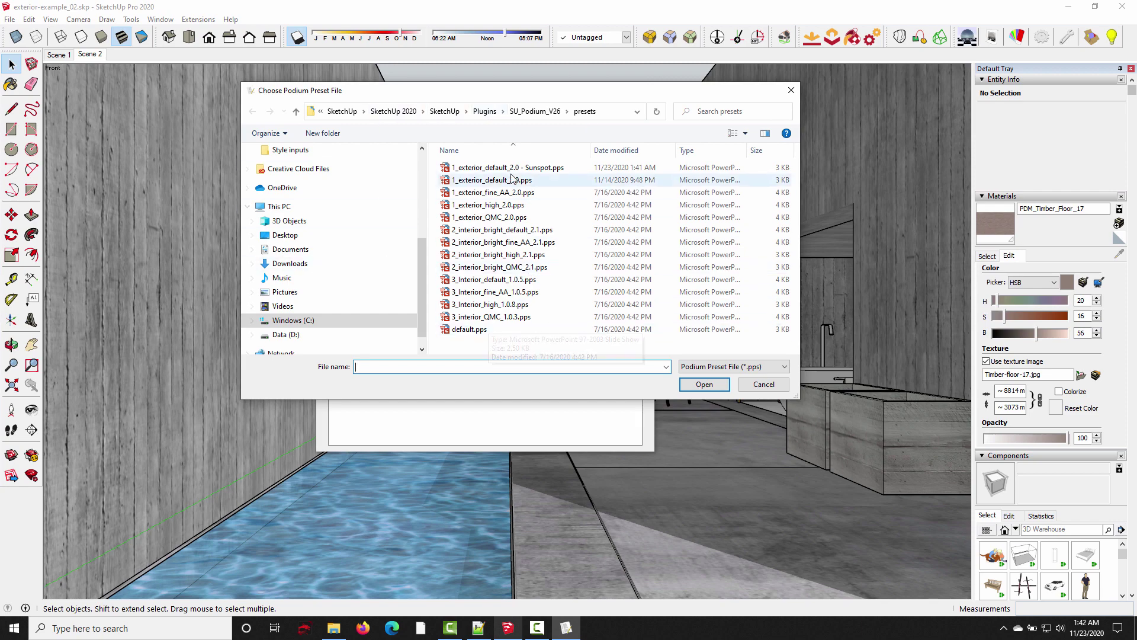
- Browse from the C: drive through Users, AppData and Roaming into the SketchUp folder
click(299, 320)
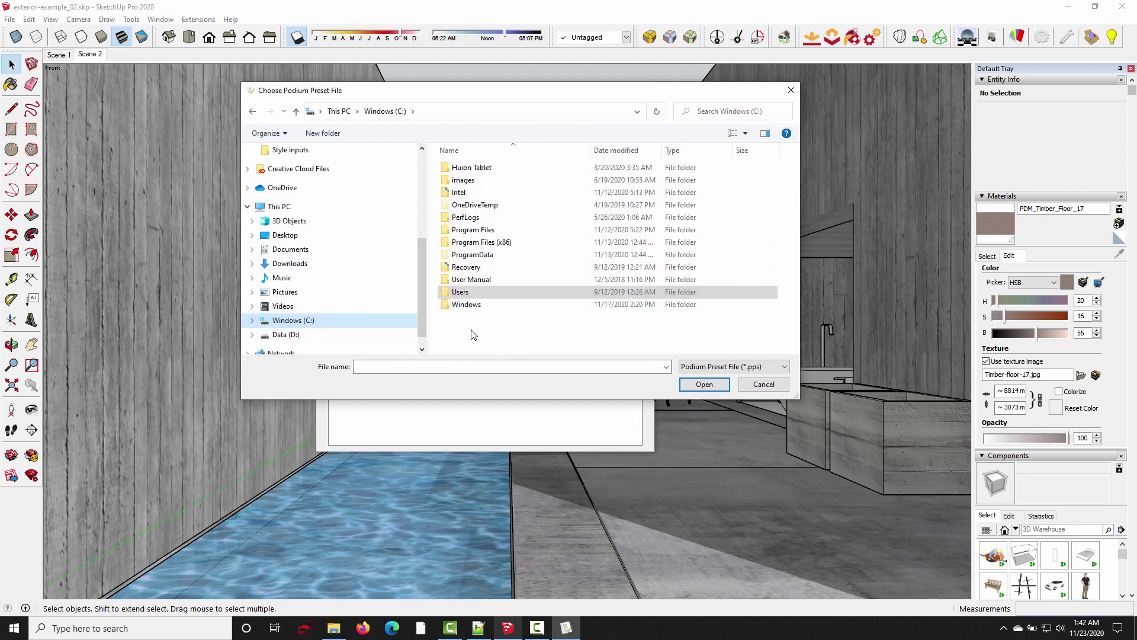
click(465, 293)
double_click(465, 293)
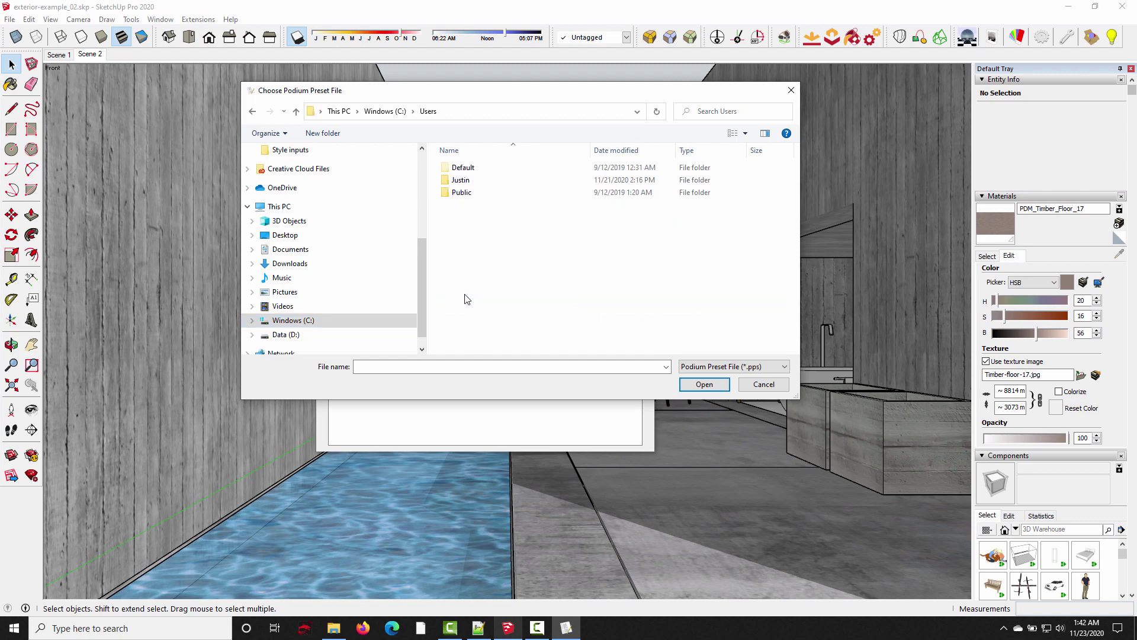
double_click(466, 180)
double_click(466, 217)
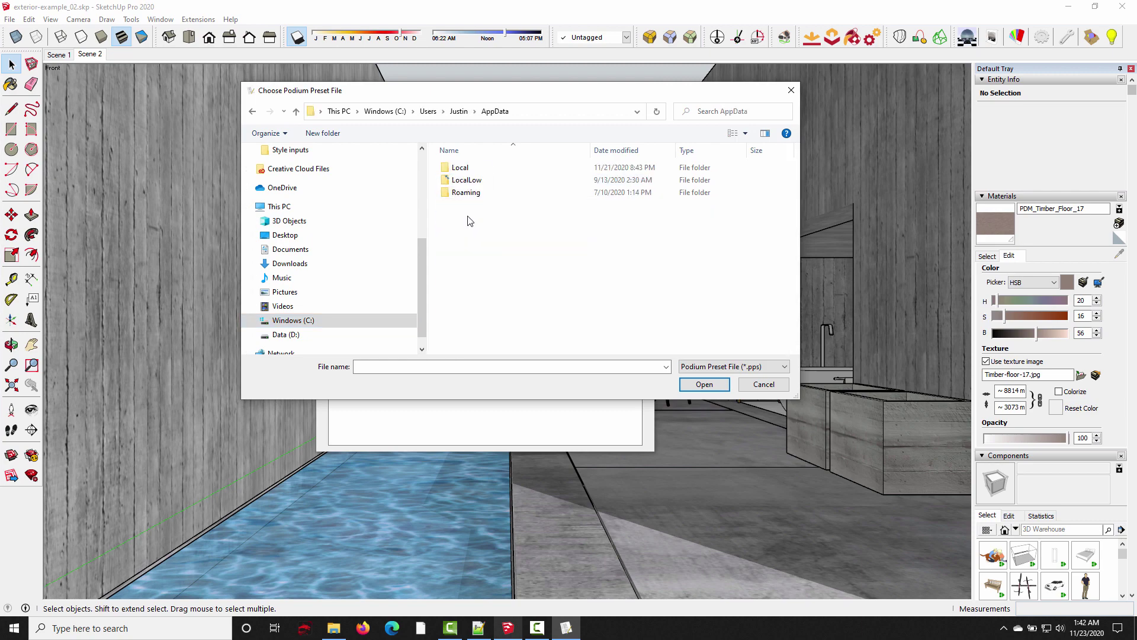
double_click(492, 193)
scroll(491, 290, down, 5)
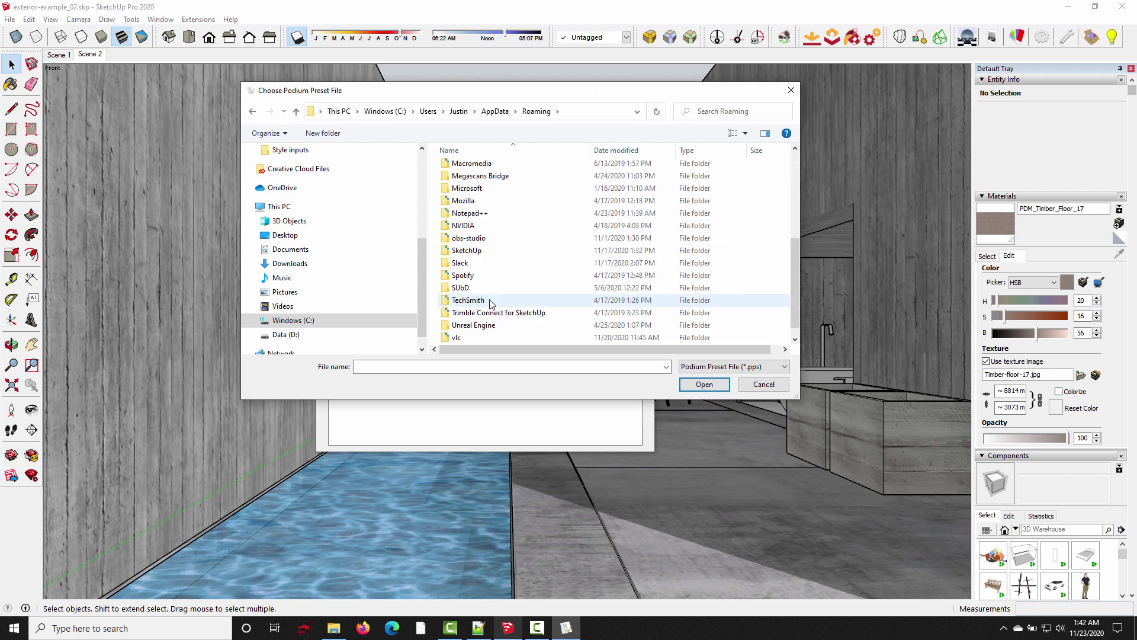
double_click(489, 253)
- Go to SketchUp 2020\SketchUp\Plugins\SU_Podium_V26\presets and pick '1_exterior_default_2.0 - Sunspot.pps'
click(489, 193)
double_click(489, 193)
double_click(484, 192)
double_click(484, 205)
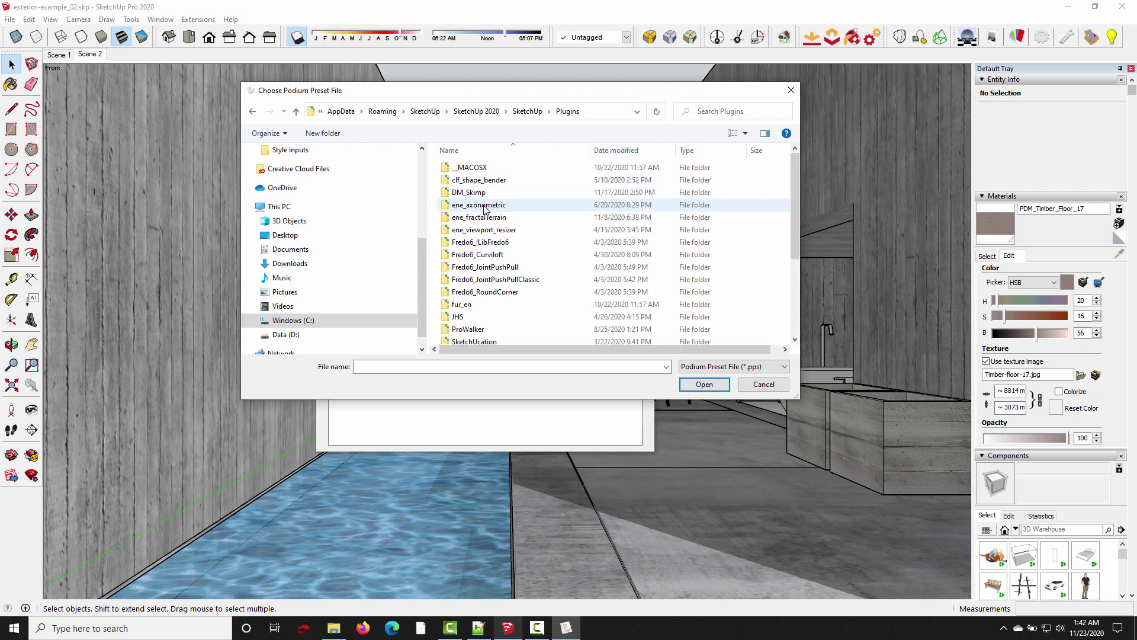
scroll(489, 284, down, 5)
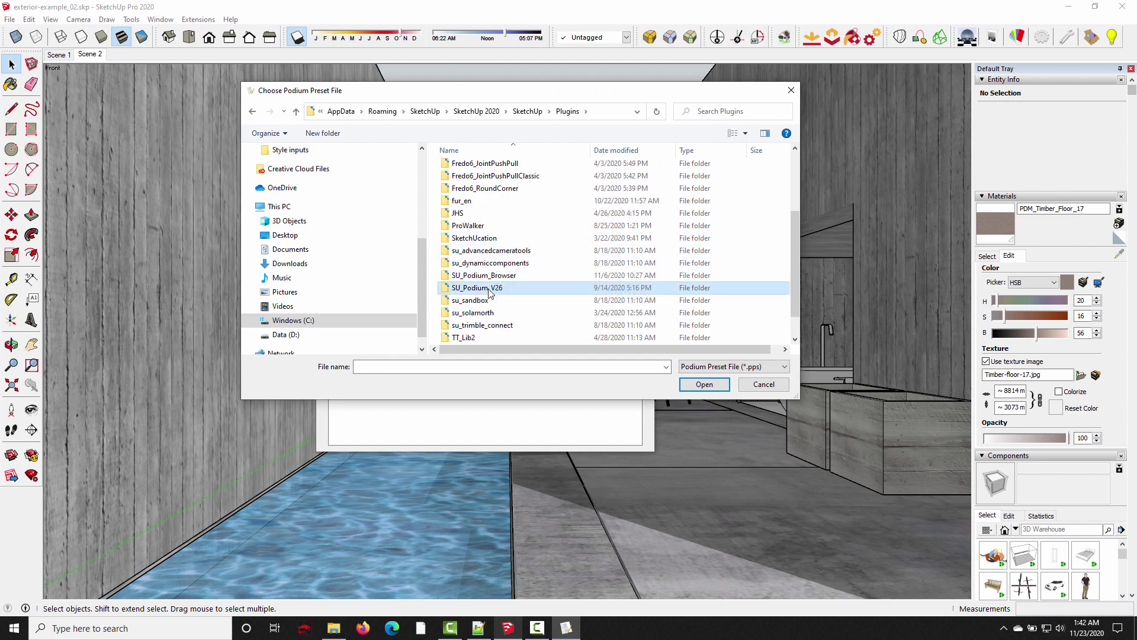
double_click(490, 287)
click(476, 243)
double_click(476, 243)
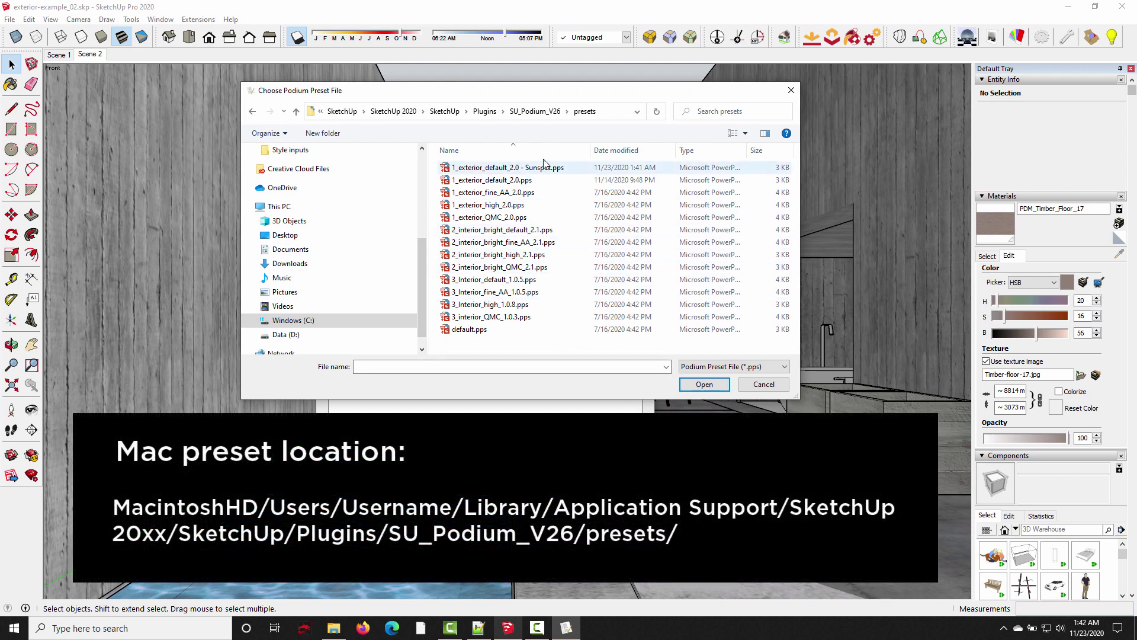
click(505, 170)
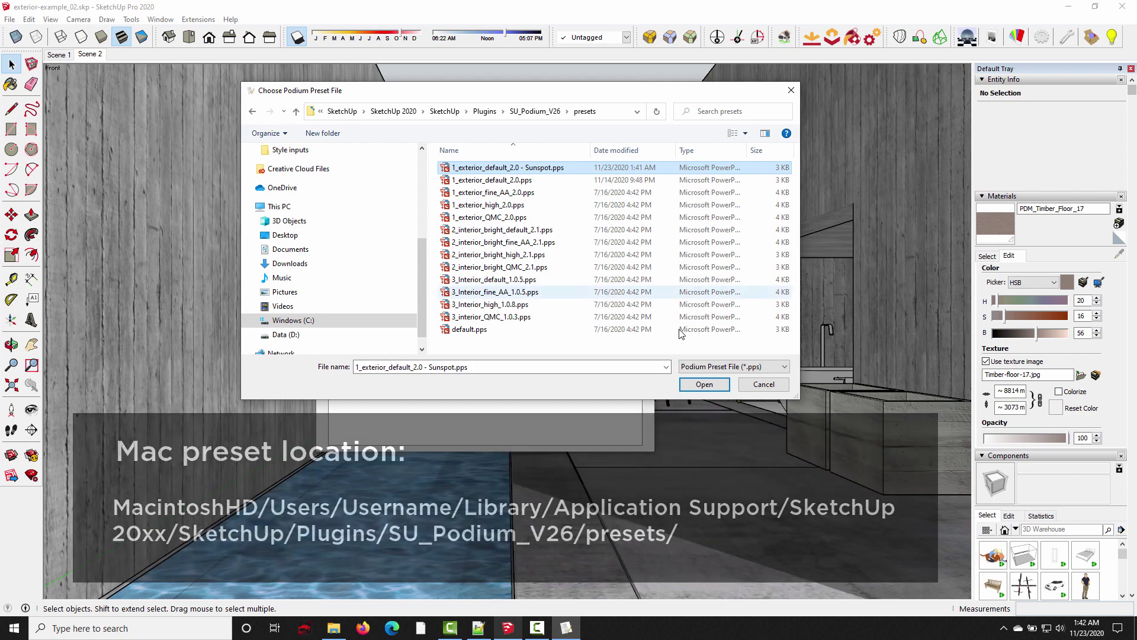
- Load the Sunspot preset, set Sky's Sun shadow softness to 3, and save it
click(705, 383)
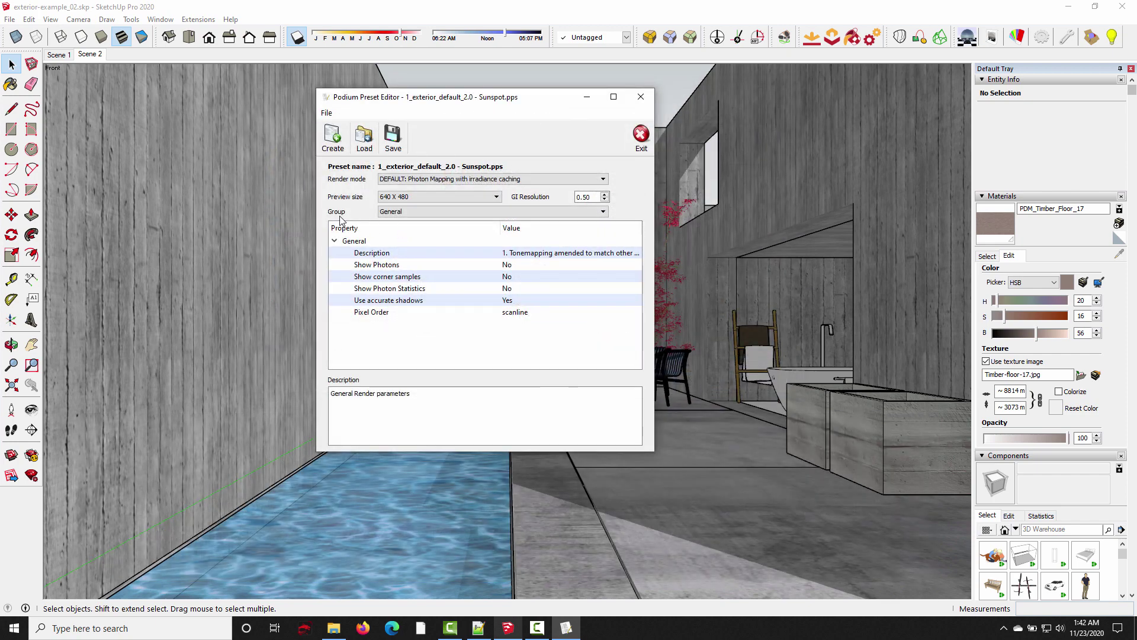
click(415, 213)
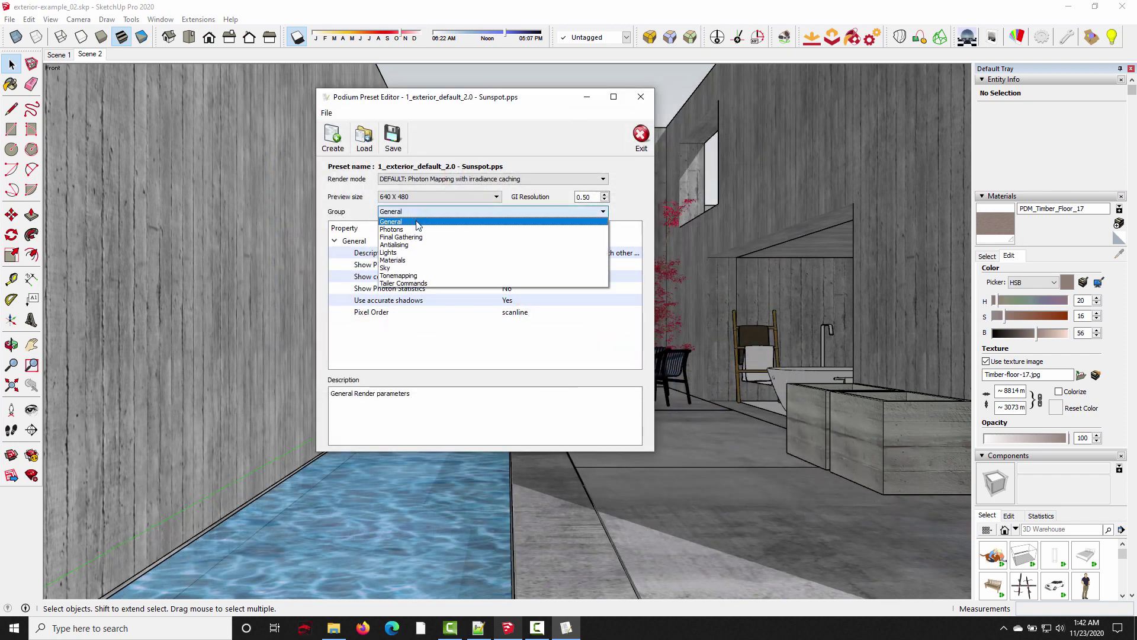
click(394, 252)
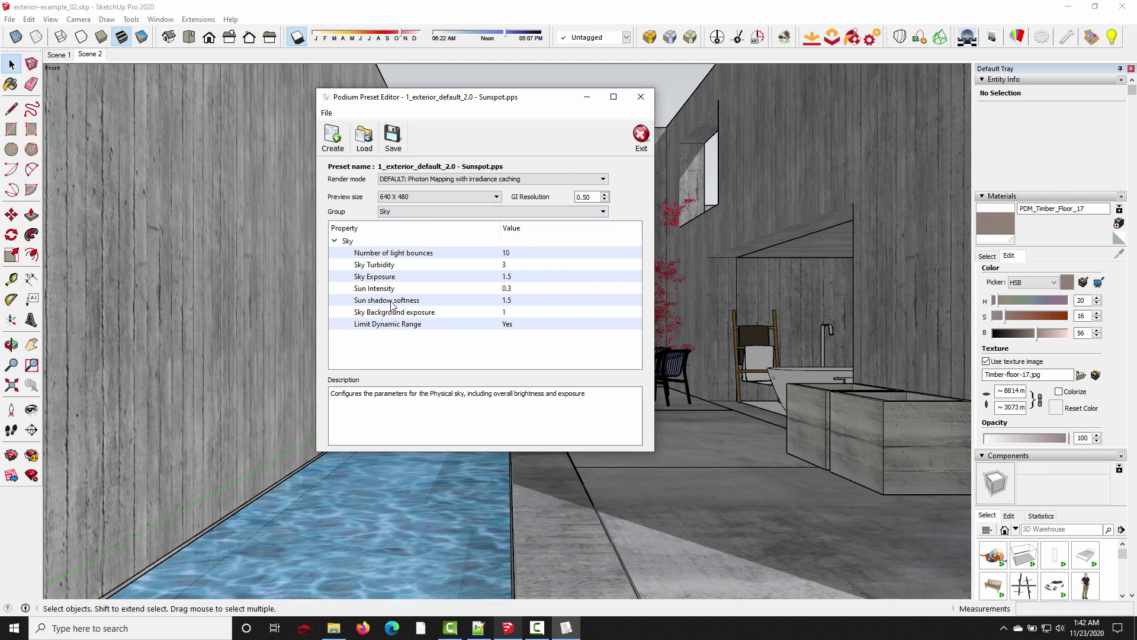
click(508, 304)
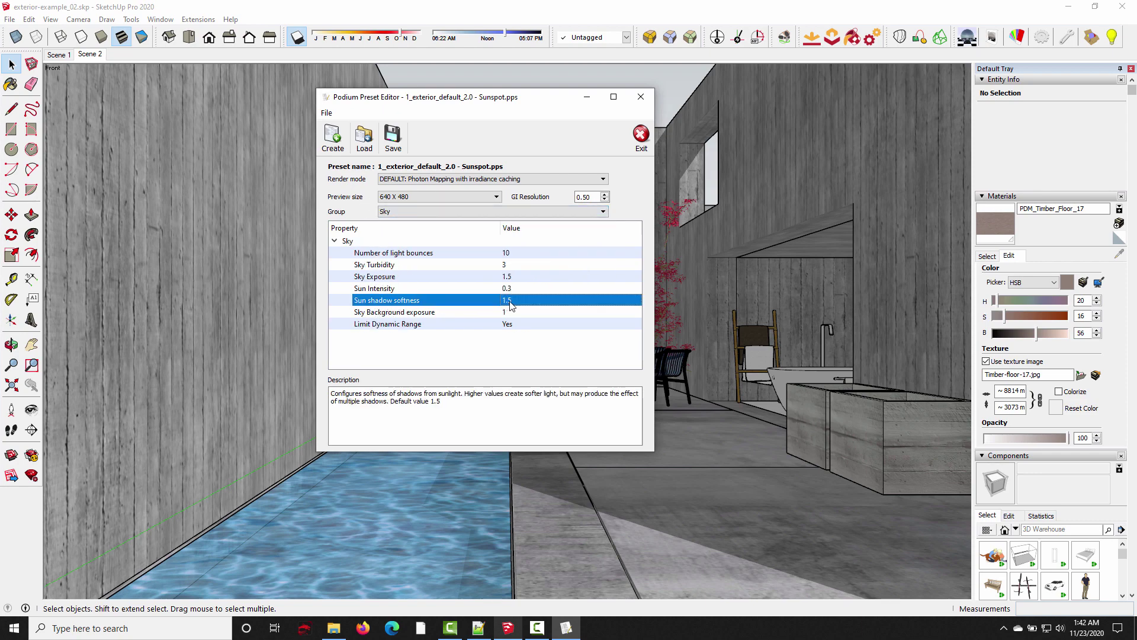
click(513, 302)
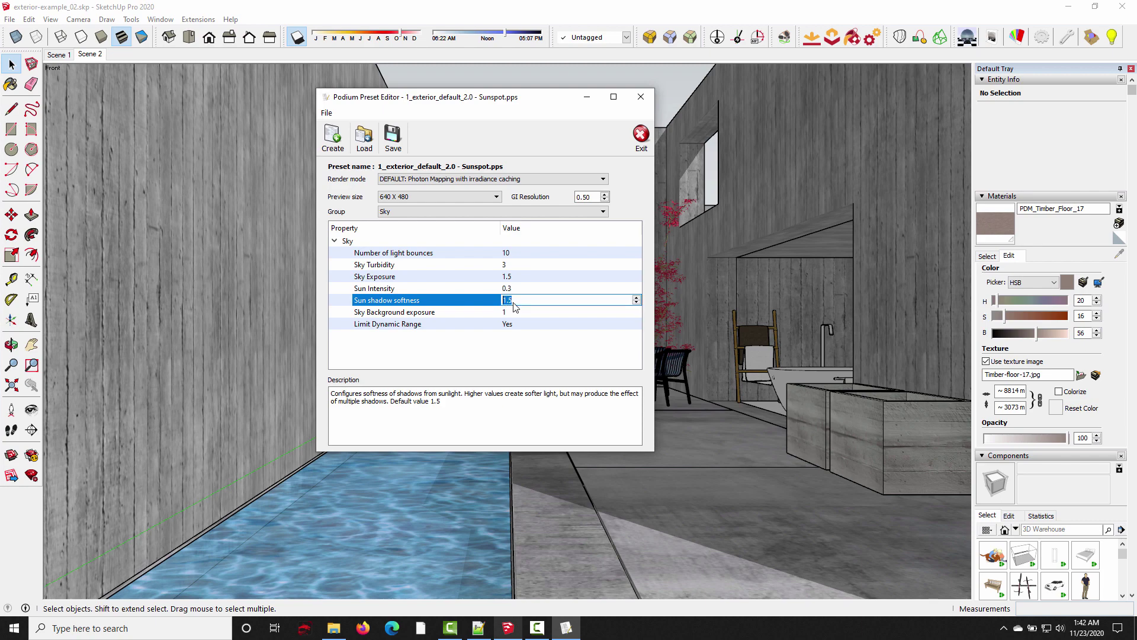
text(3)
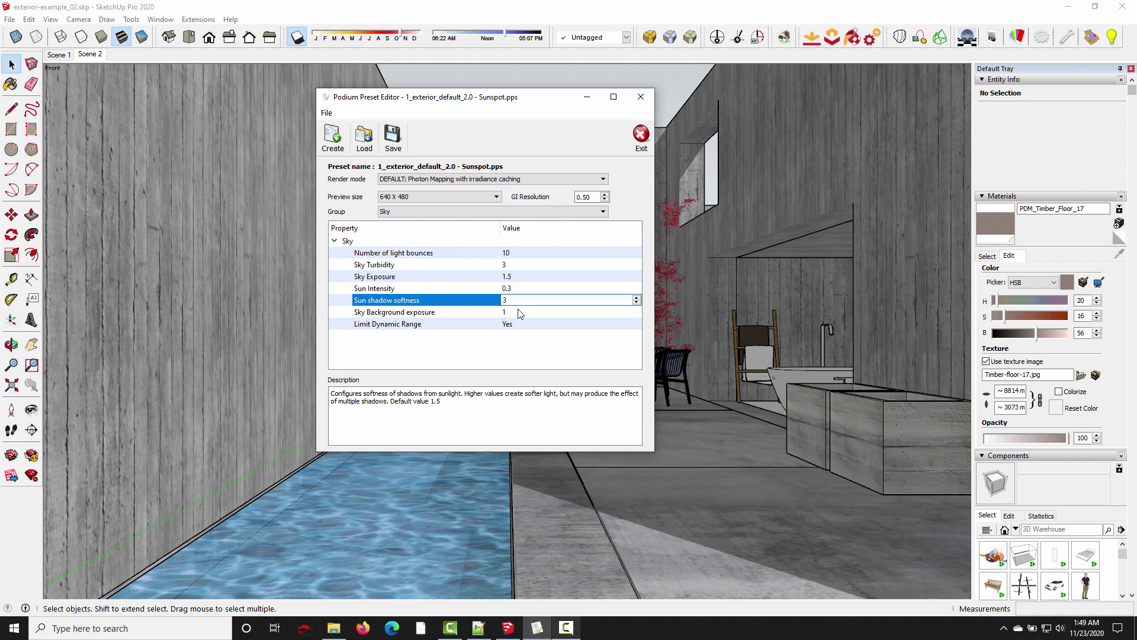
key(Return)
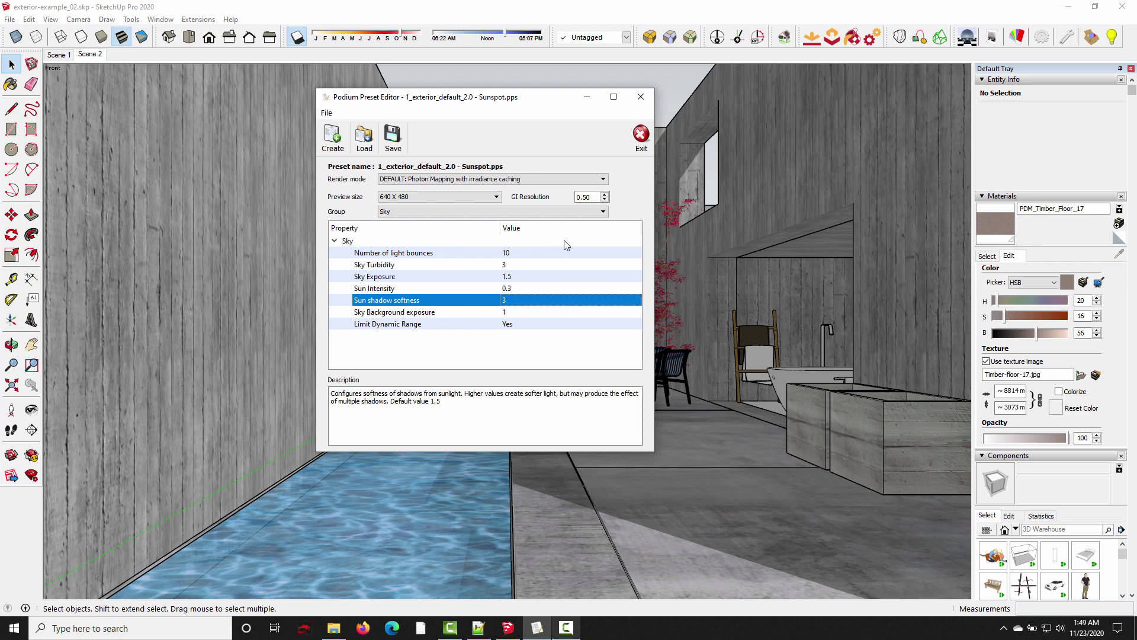
click(392, 146)
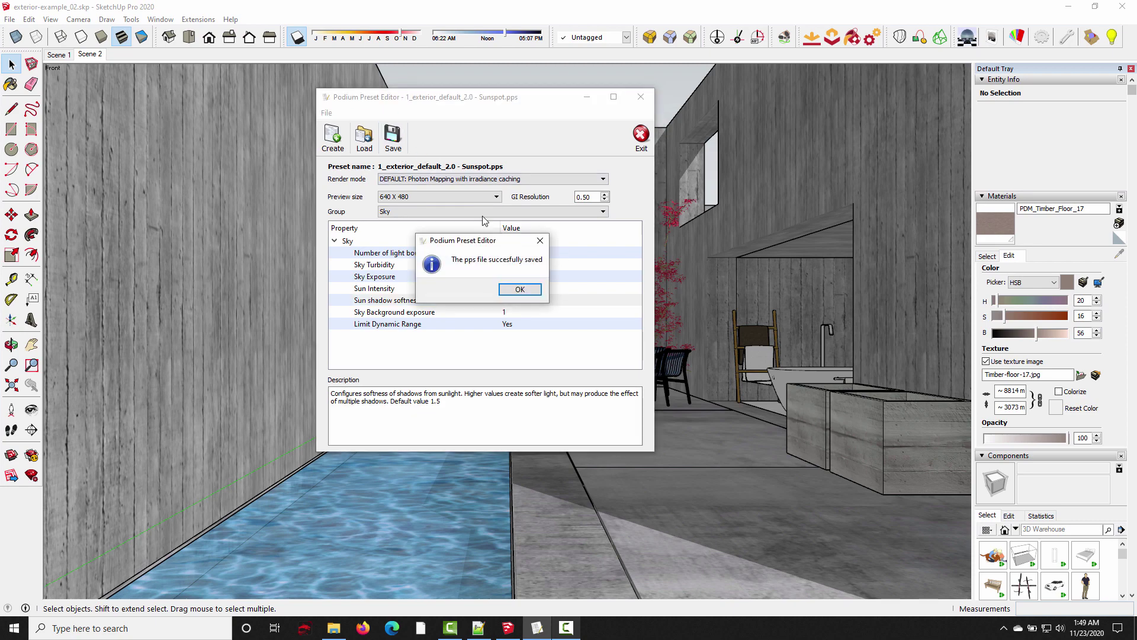
click(513, 290)
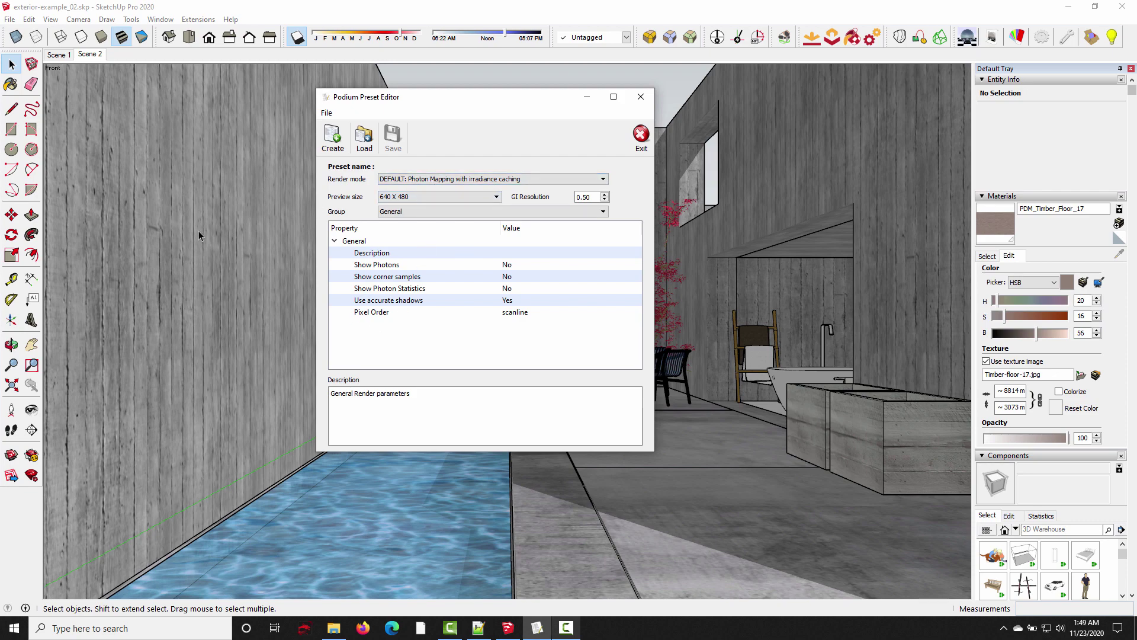
- Load the preset file '1_exterior_default_2.0 - Sunspot.pps' back into the preset editor
click(365, 141)
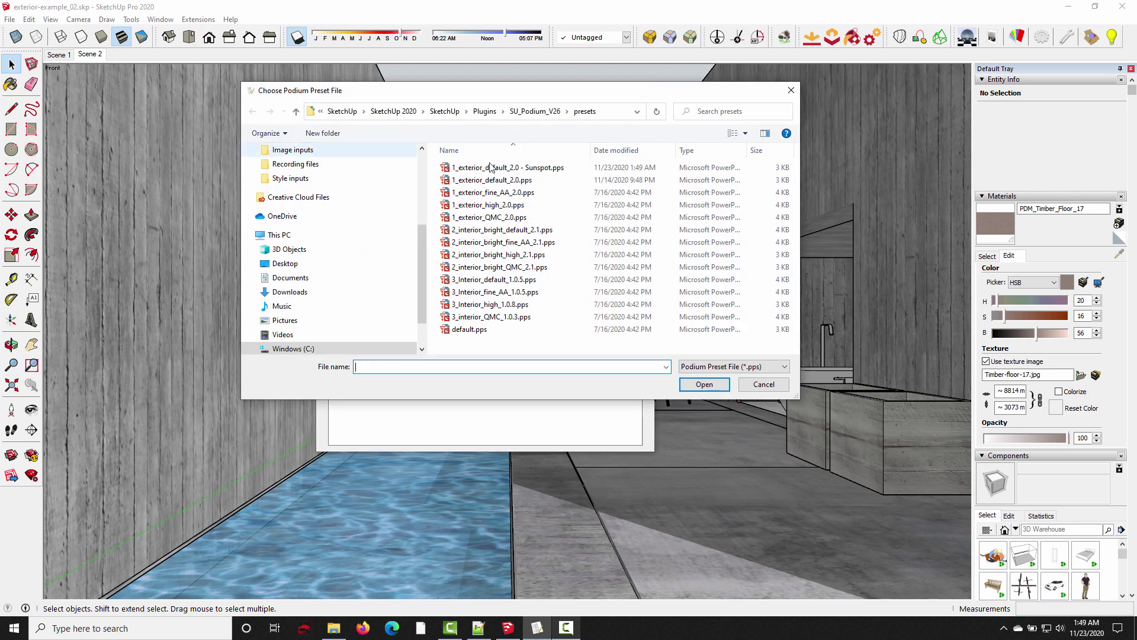
click(520, 169)
click(687, 385)
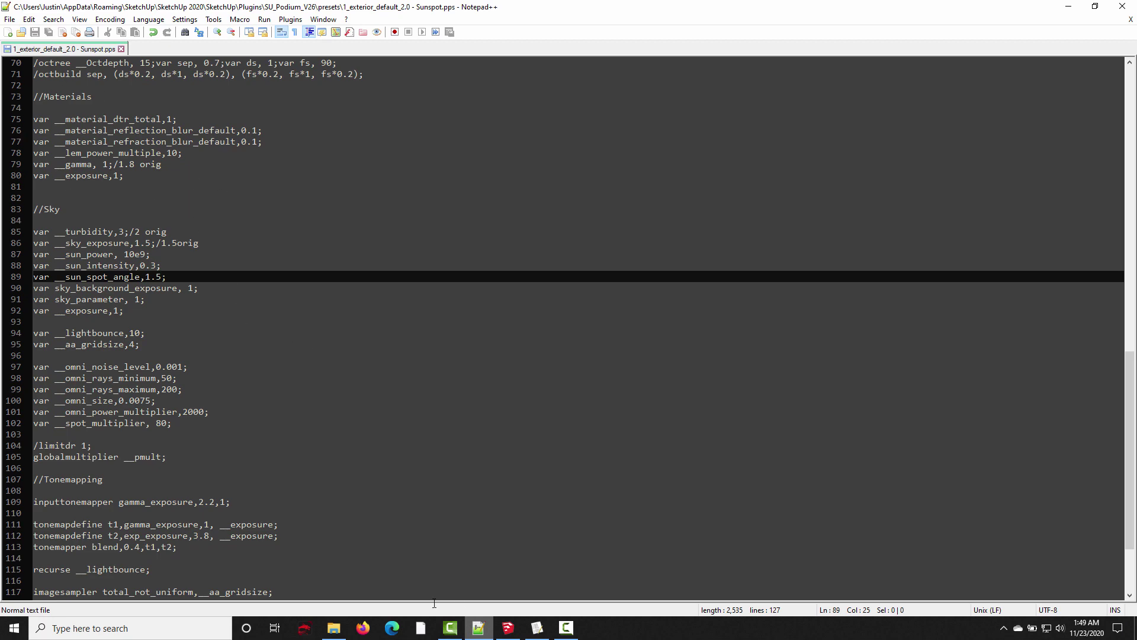
- Switch from Notepad++ to SketchUp showing the bedroom-curvedBackground.skp wardrobe model
key(alt+Tab)
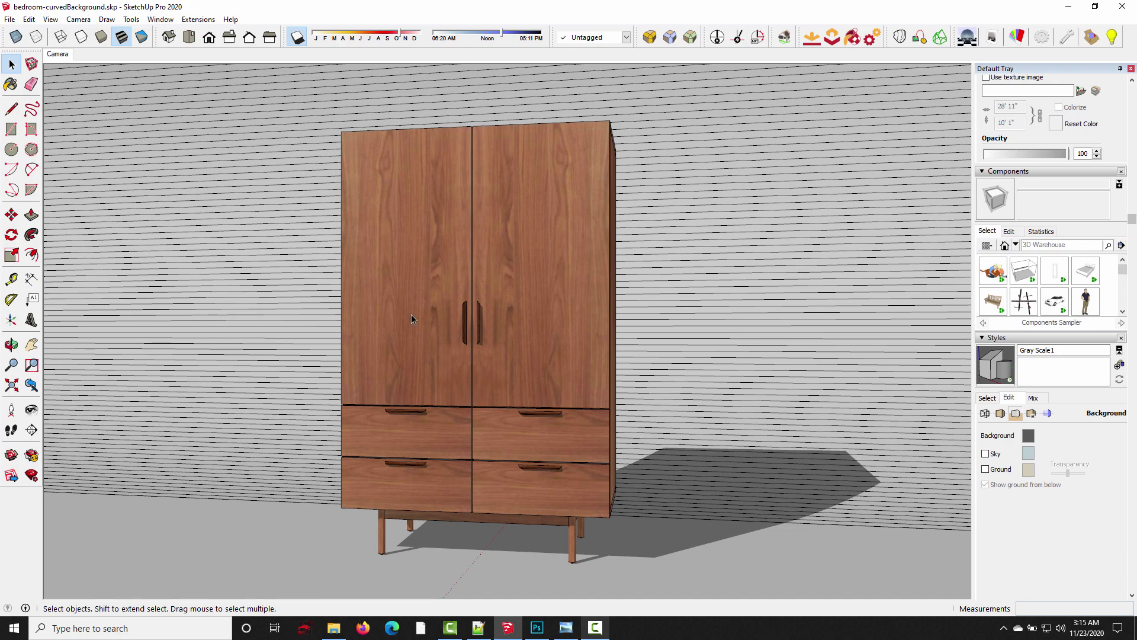
- Orbit around the wardrobe, then return to the saved Camera scene front view
middle_drag(388, 238, 223, 349)
middle_drag(598, 450, 524, 388)
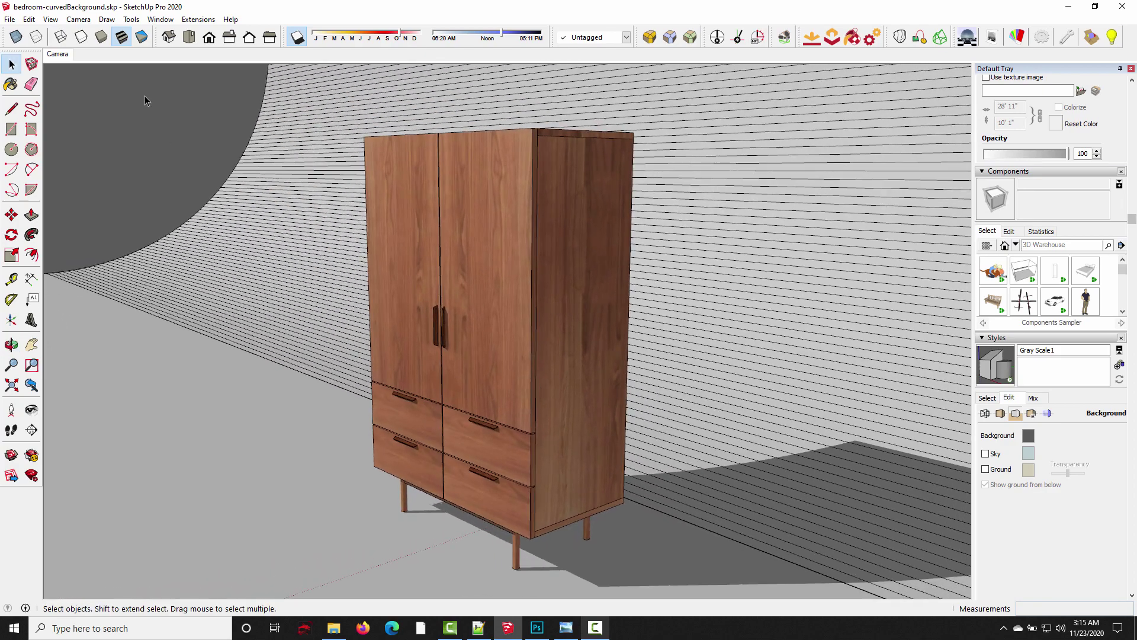
click(69, 54)
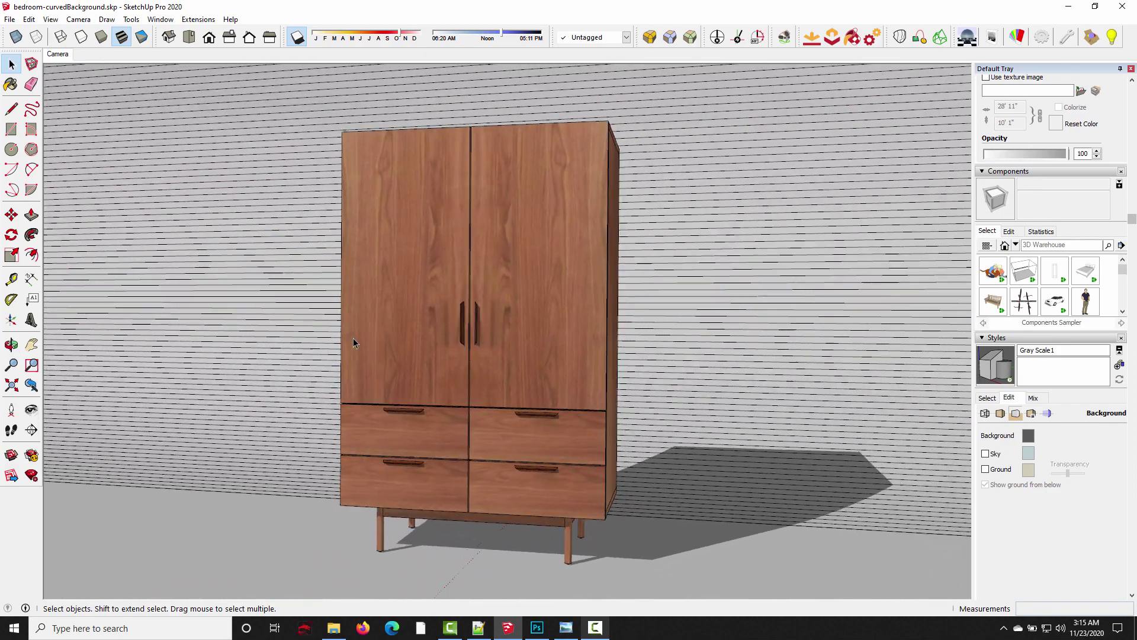
- Toggle model shadows off and back on, and display the Sunspot angle 1.5 render
click(298, 37)
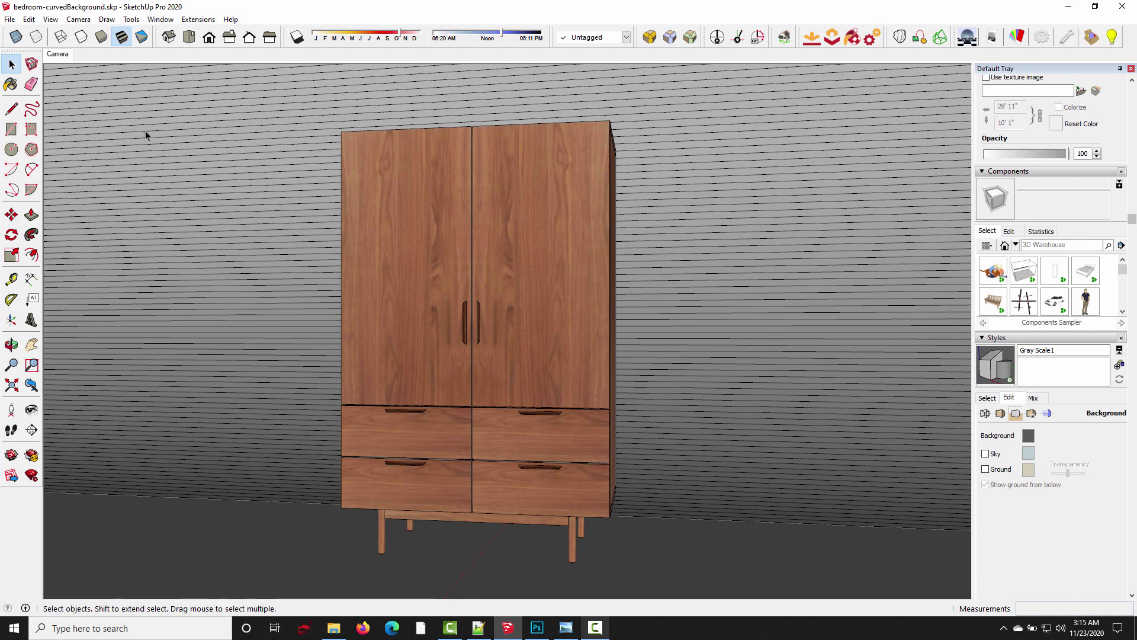
click(300, 39)
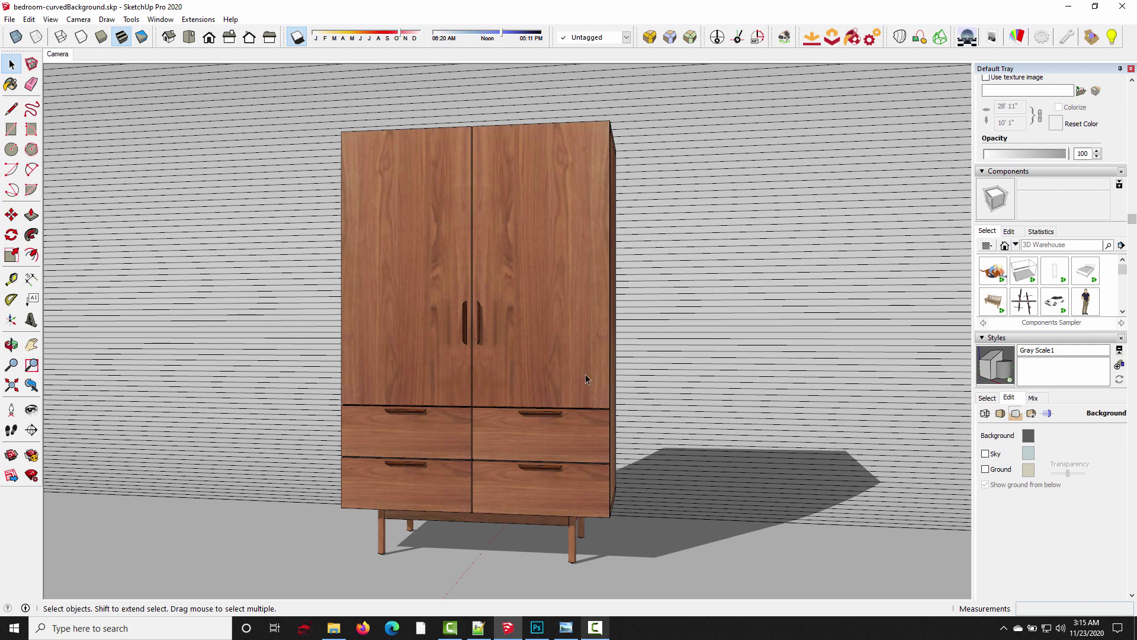
click(567, 629)
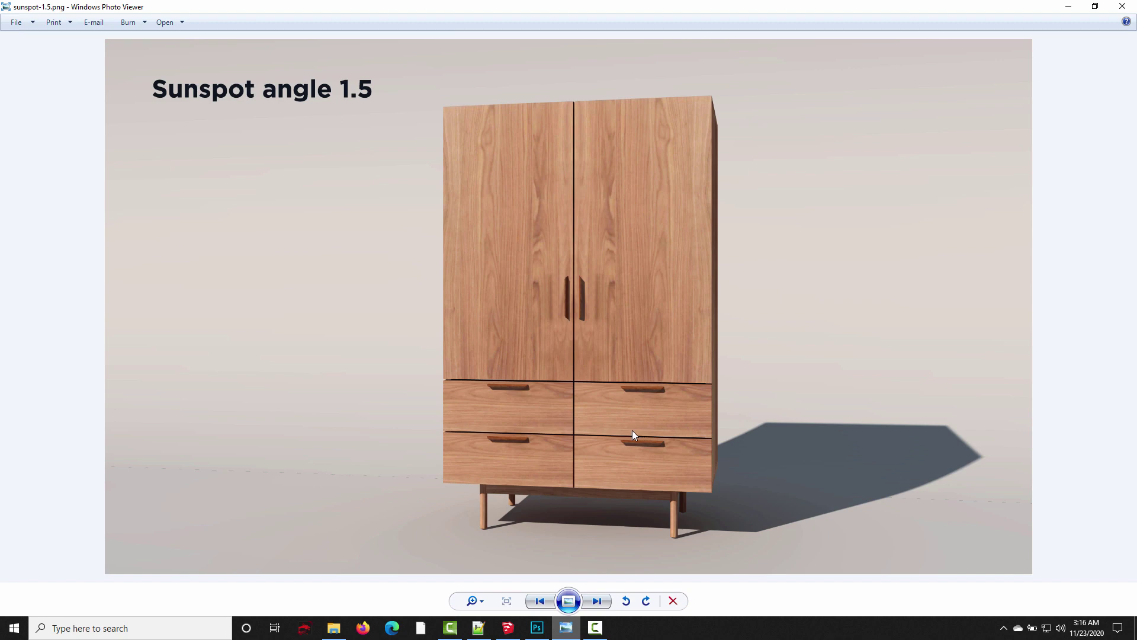
- Step through the Sunspot angle 5, 15 and 30 renders in Photo Viewer
key(Right)
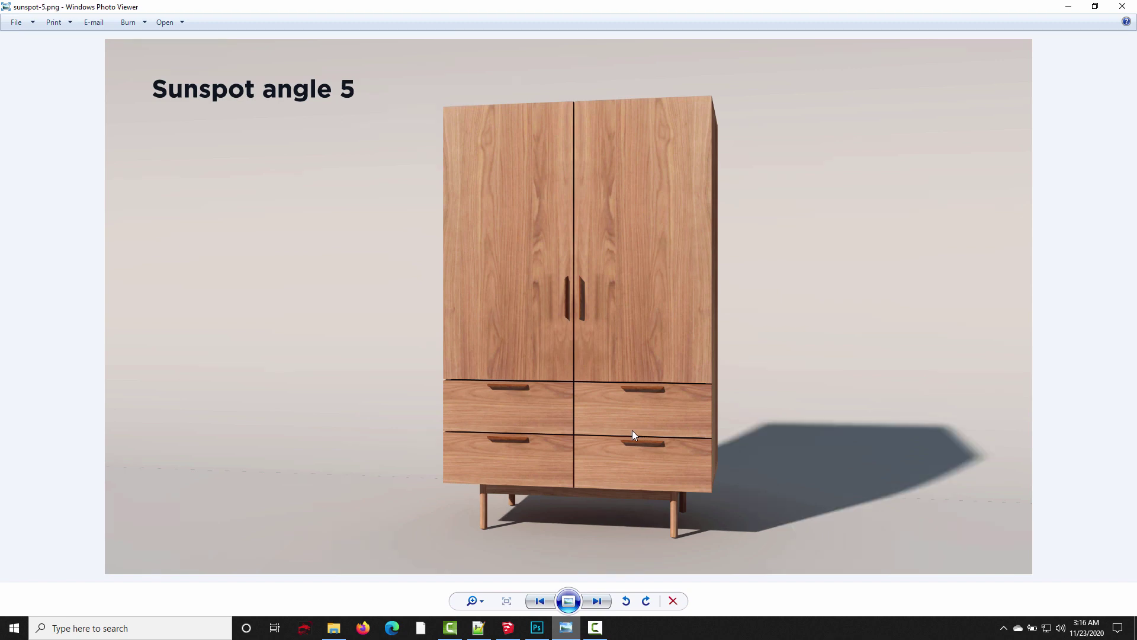
key(Right)
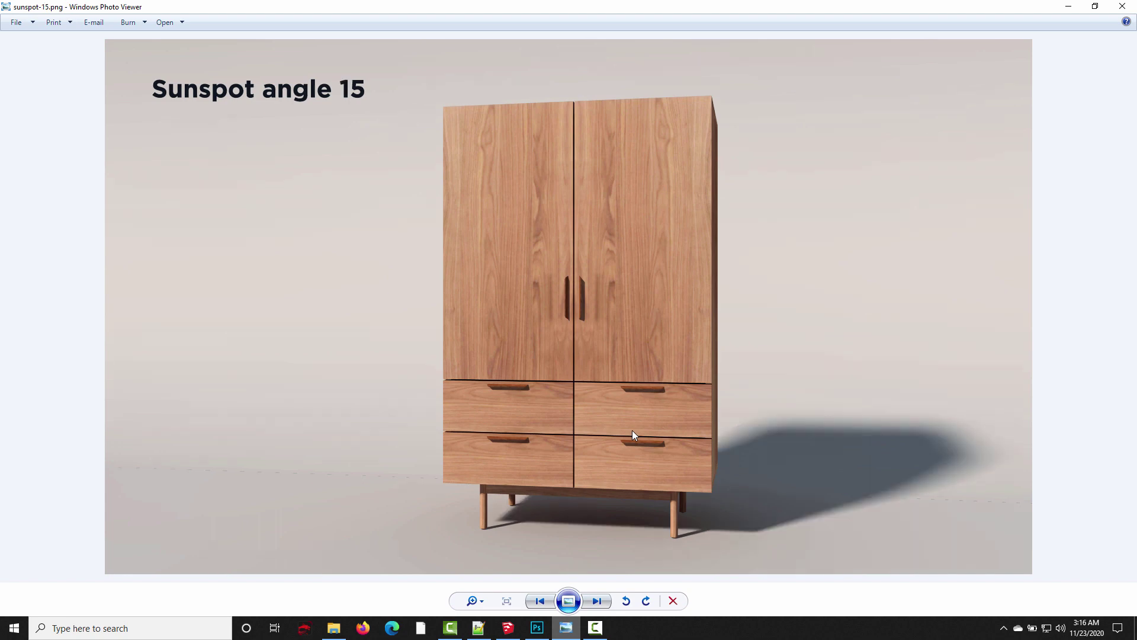
key(Right)
key(Right)
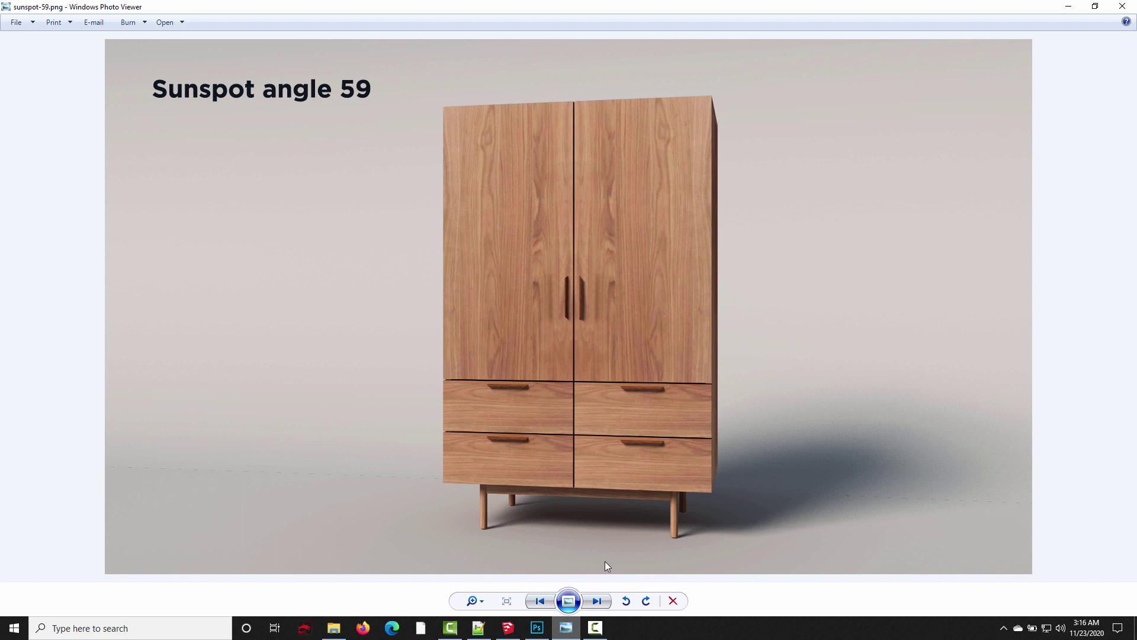
- Zoom and orbit the wardrobe model to inspect the curved backdrop
click(508, 627)
scroll(525, 325, down, 3)
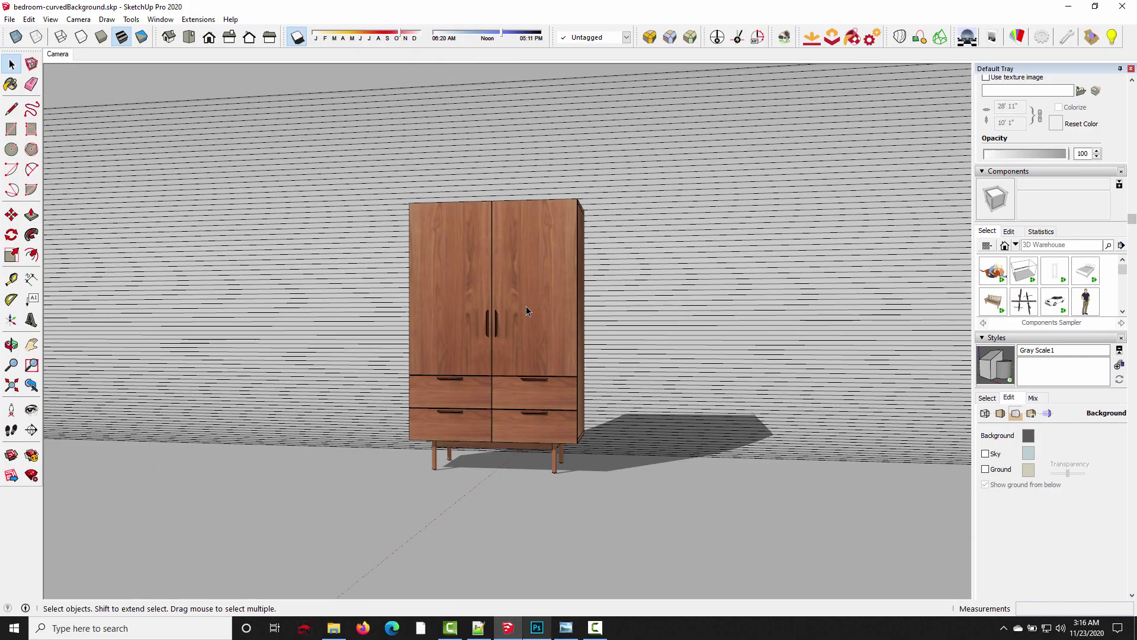
scroll(526, 307, down, 3)
middle_drag(526, 307, 320, 310)
scroll(397, 345, down, 3)
middle_drag(322, 237, 396, 237)
key(r)
middle_drag(548, 316, 468, 381)
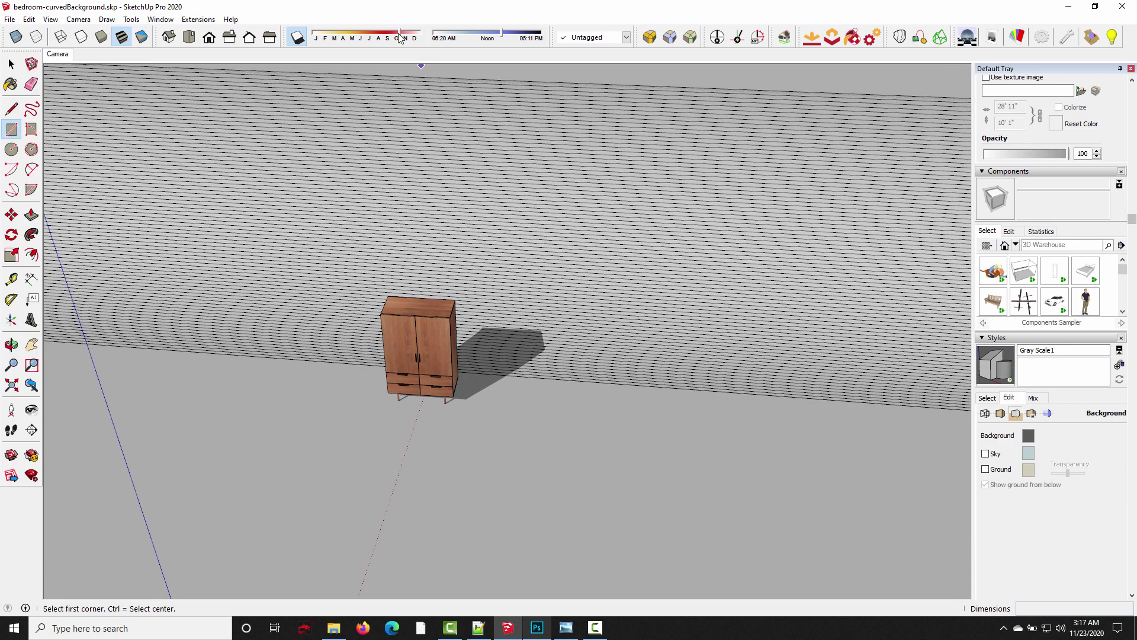
- Shift the shadow date and move the sun time past noon, then compare with the angle 59 render
drag(398, 38, 403, 38)
click(485, 33)
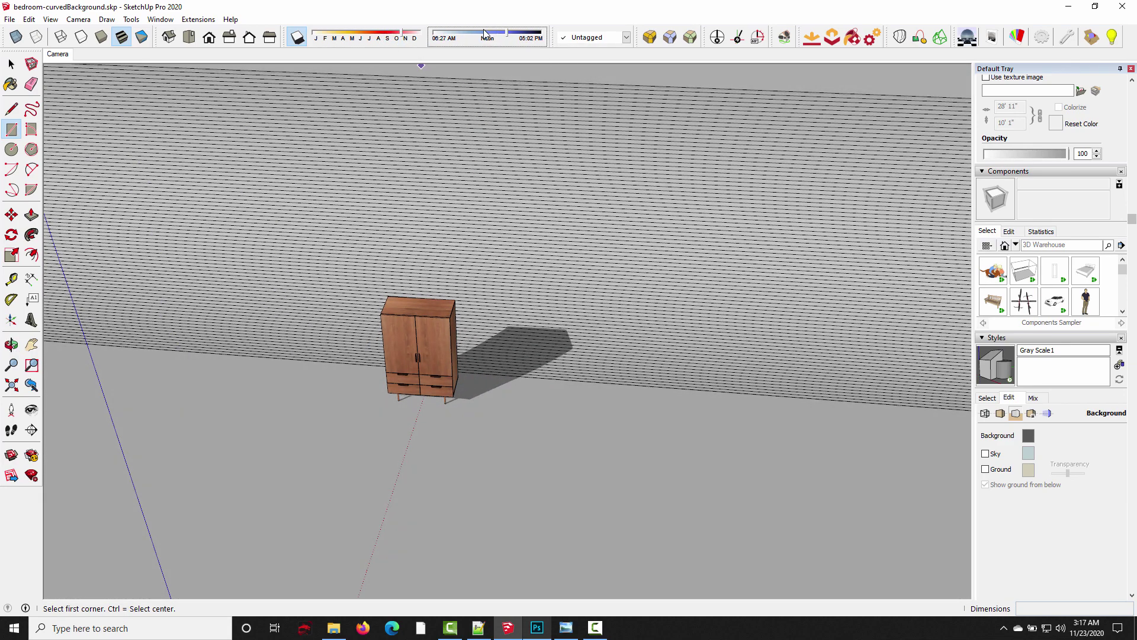
drag(485, 33, 504, 35)
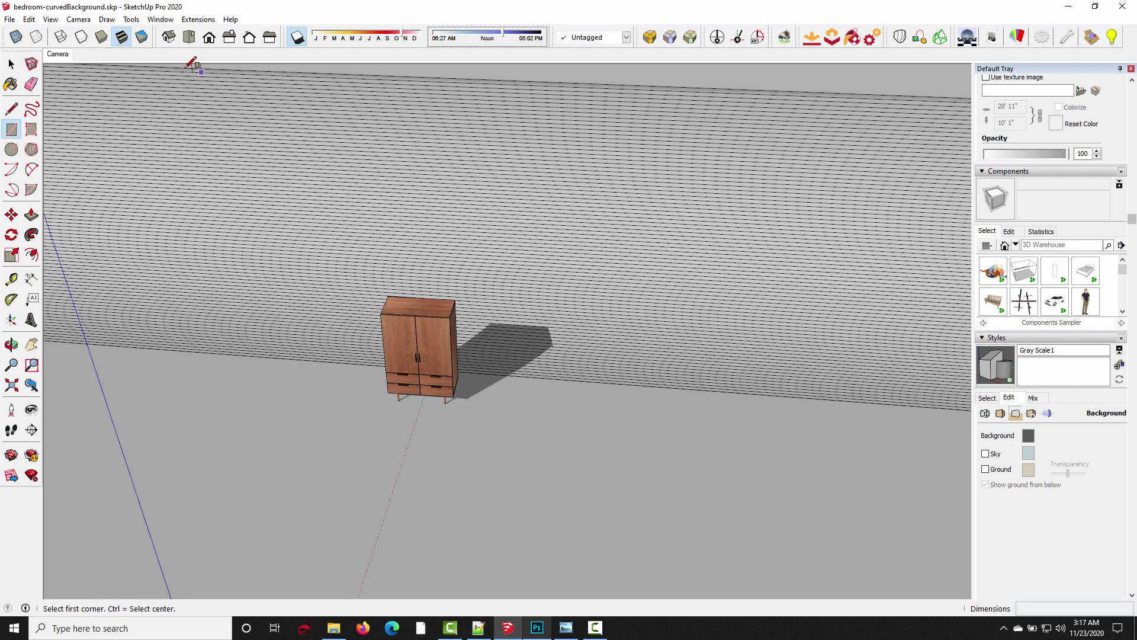
scroll(516, 534, up, 4)
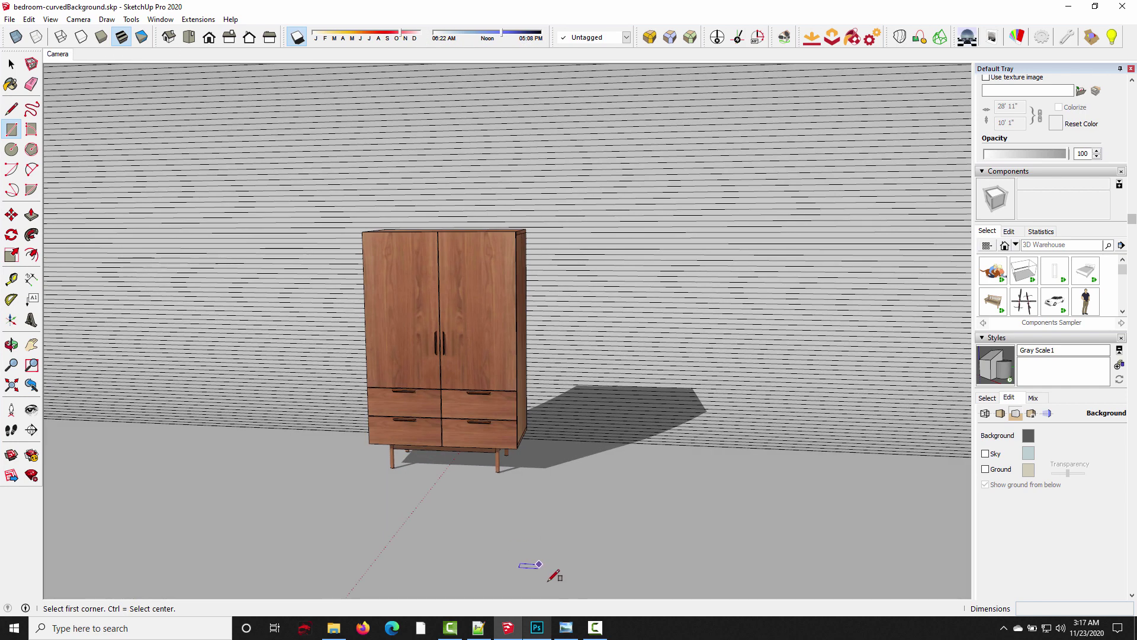
scroll(386, 369, up, 2)
key(alt+Tab)
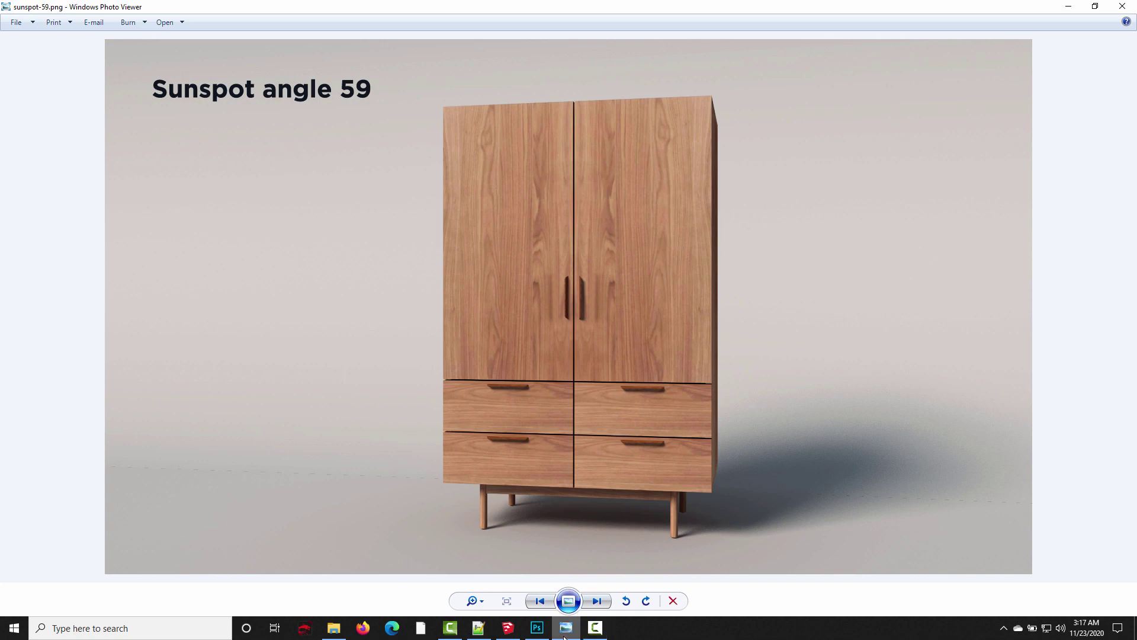
key(alt+Tab)
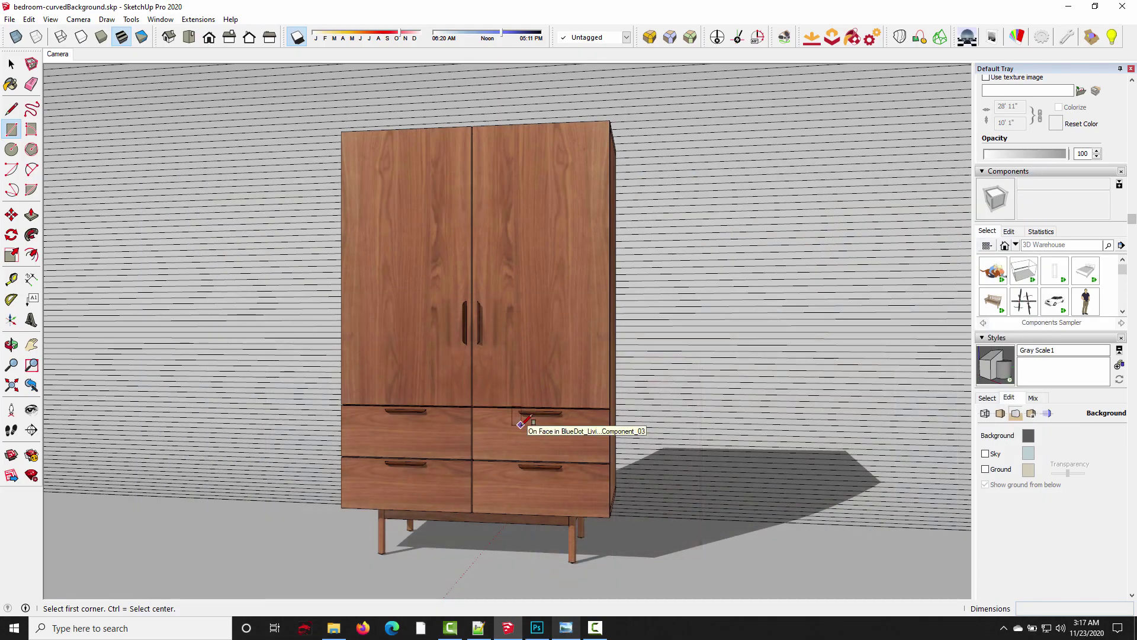